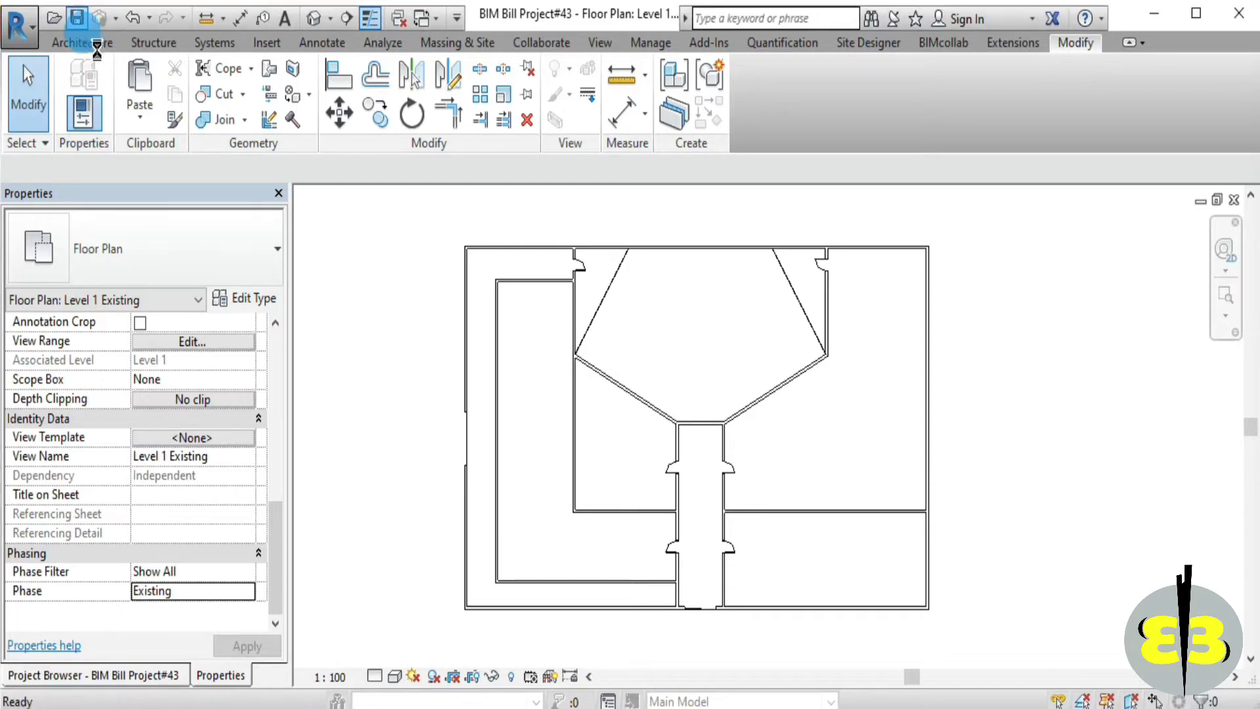
Draw a rectangle of Generic - 200mm walls about 113' by 71'-6" in the empty area beside the existing plan
{"action": "left_click", "coordinate": [77, 18]}
{"action": "left_click", "coordinate": [82, 42]}
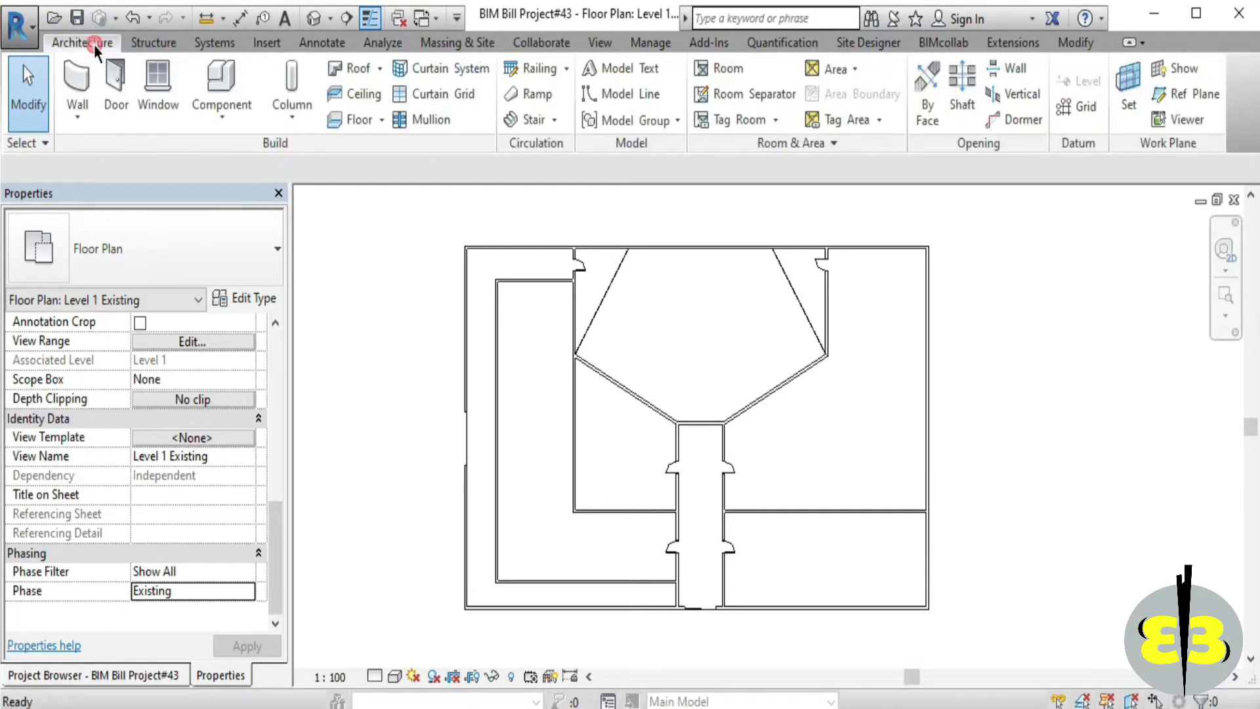
{"action": "left_click", "coordinate": [88, 76]}
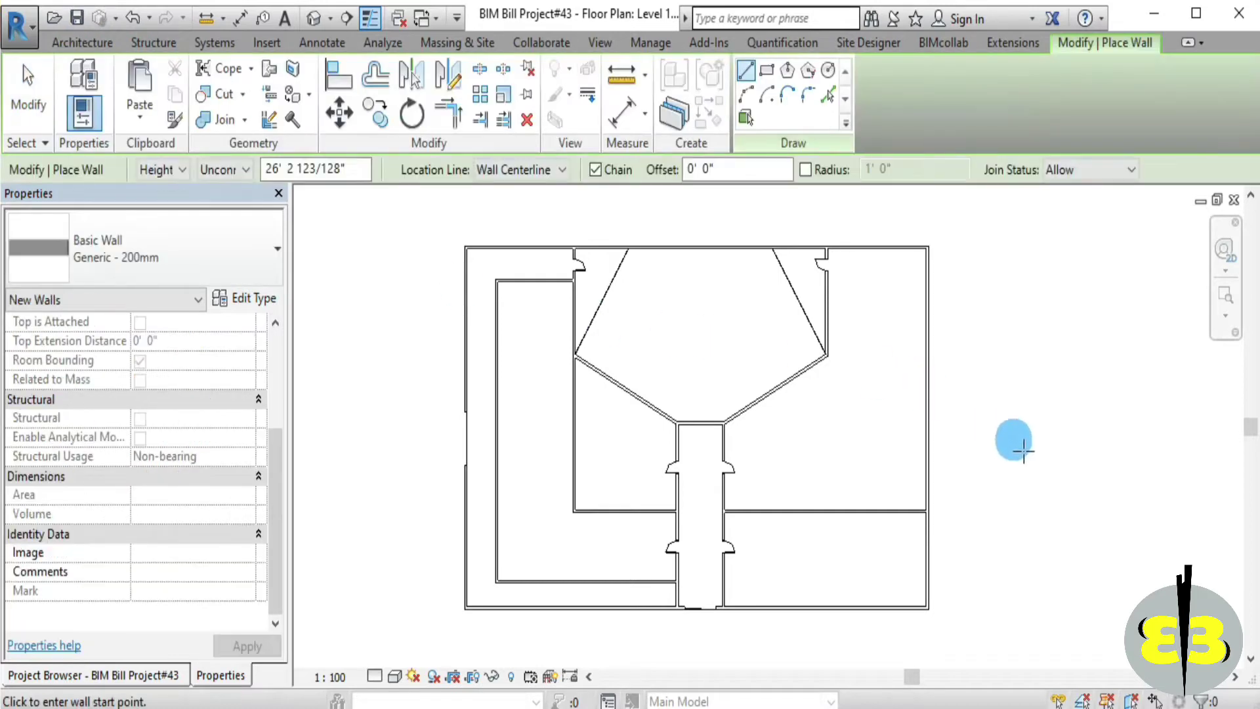
{"action": "mouse_move", "coordinate": [1013, 442]}
{"action": "middle_mouse_down"}
{"action": "mouse_move", "coordinate": [821, 464]}
{"action": "mouse_move", "coordinate": [725, 490]}
{"action": "mouse_move", "coordinate": [479, 450]}
{"action": "mouse_move", "coordinate": [385, 456]}
{"action": "middle_mouse_up"}
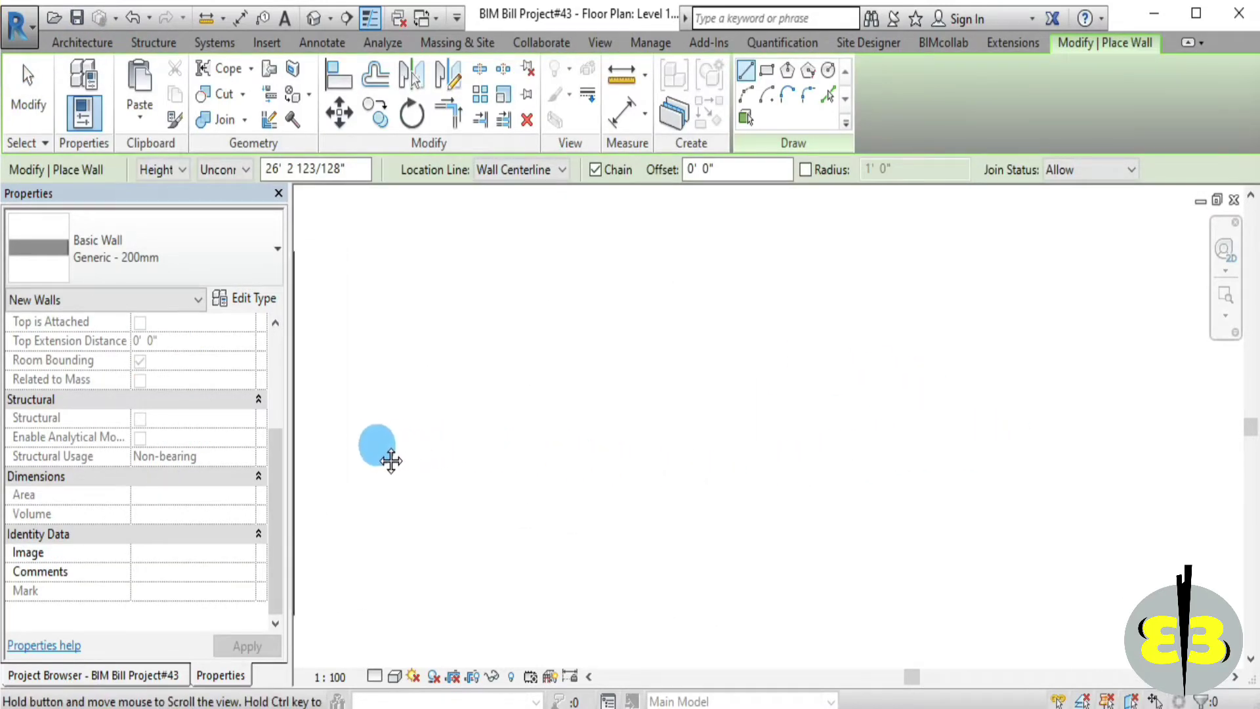
{"action": "left_click", "coordinate": [765, 70]}
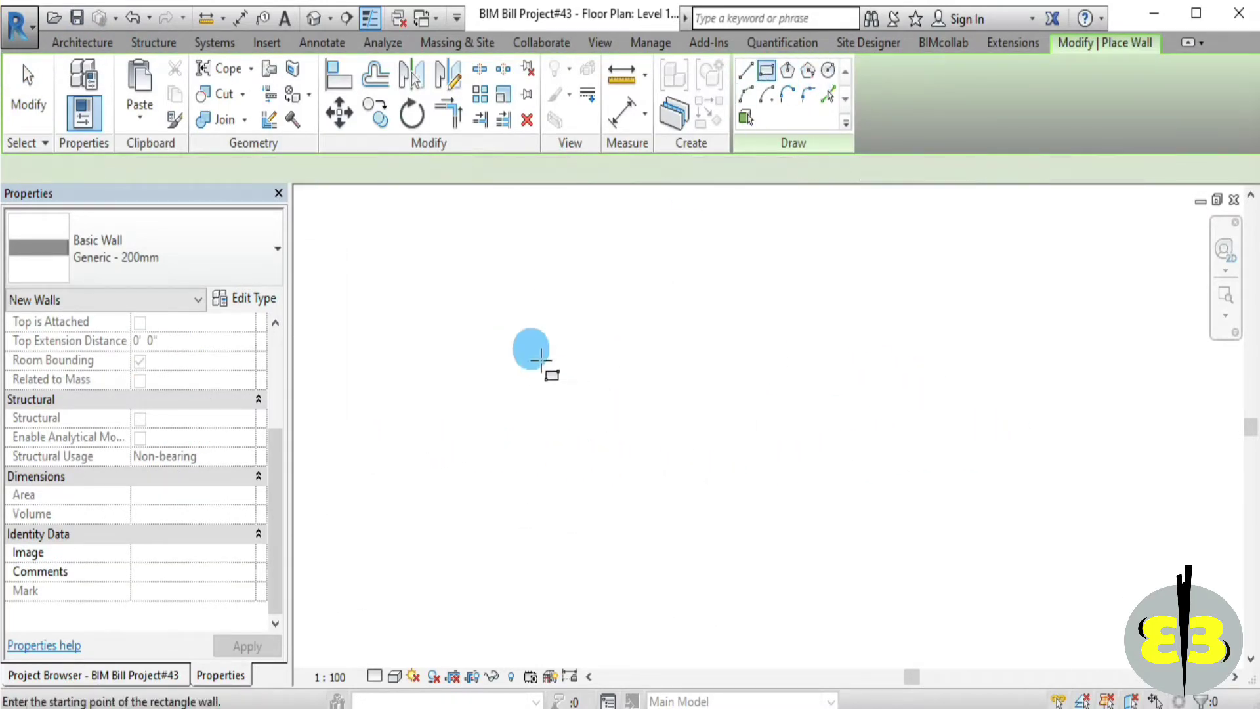
{"action": "left_click", "coordinate": [482, 291]}
{"action": "left_click", "coordinate": [918, 605]}
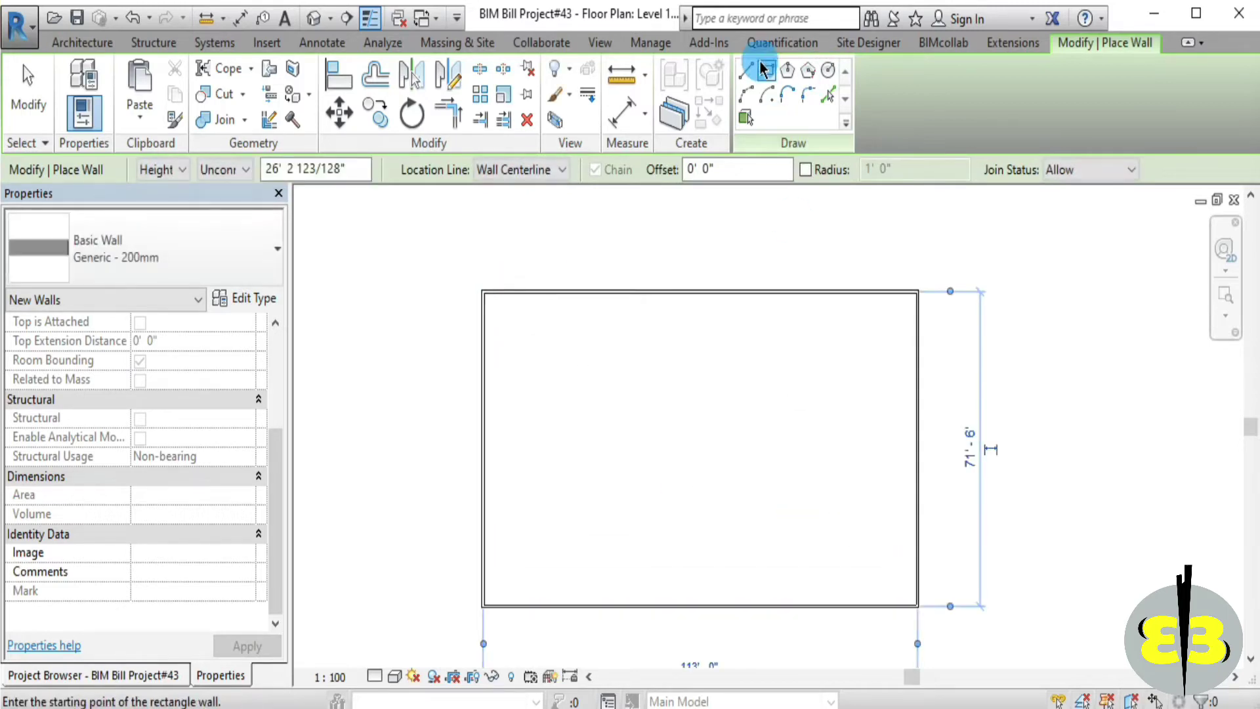
Enclose the rectangle's upper-right corner with straight walls, about 33'-6" down from the top wall and about 43'-6" across to the right wall
{"action": "left_click", "coordinate": [746, 70]}
{"action": "left_click", "coordinate": [748, 293]}
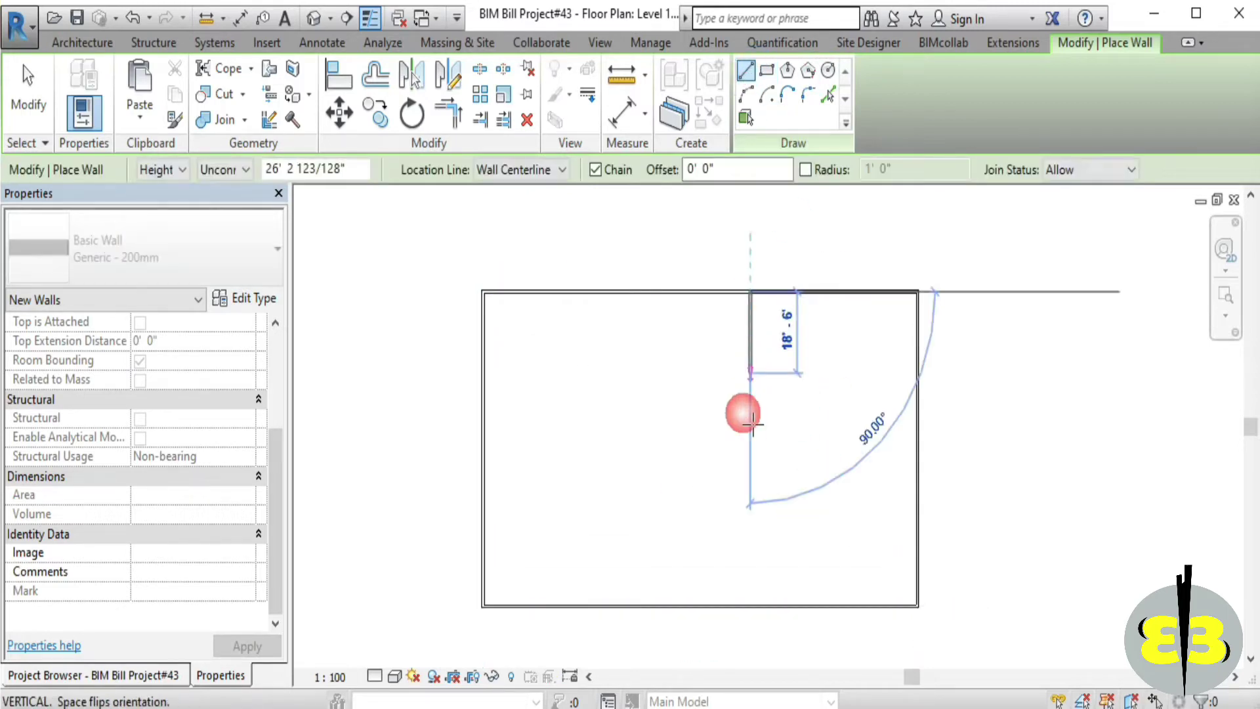
{"action": "left_click", "coordinate": [749, 438]}
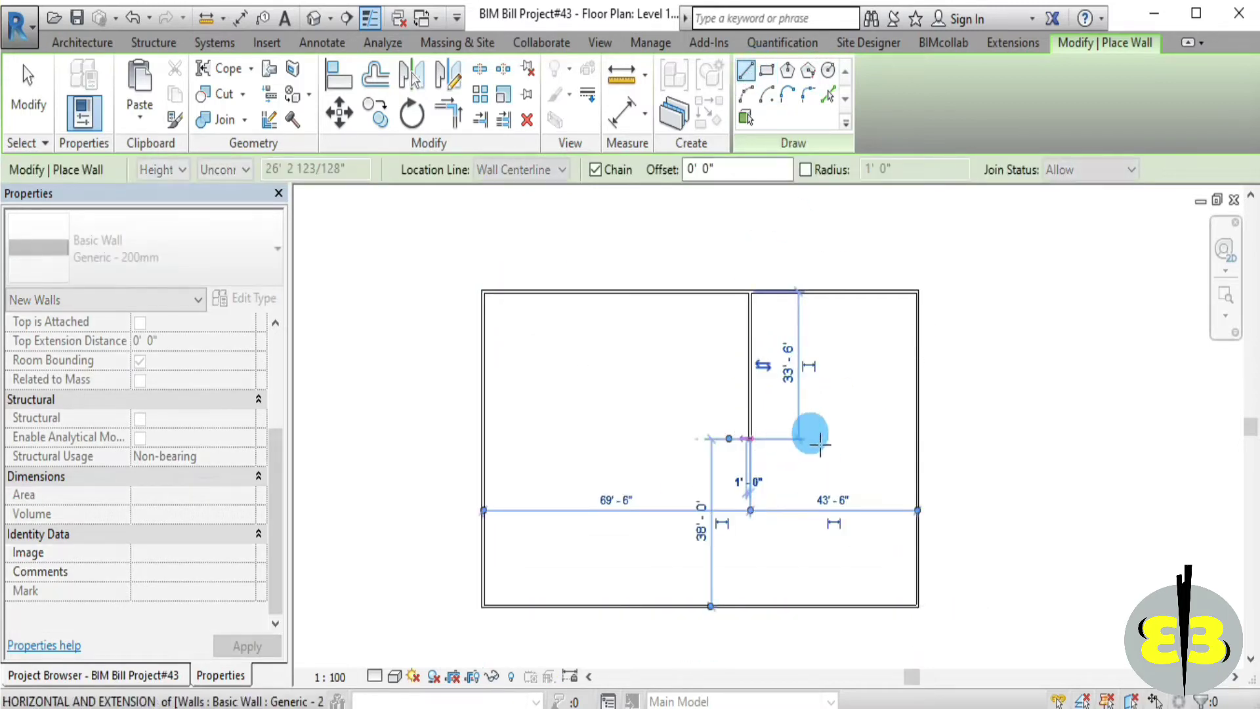
{"action": "left_click", "coordinate": [918, 439]}
{"action": "key", "text": "Escape"}
Enclose the rectangle's upper-left corner with a wall about 39' down from the top wall and across to the left wall, then end wall placement
{"action": "left_click", "coordinate": [625, 293]}
{"action": "left_click", "coordinate": [623, 463]}
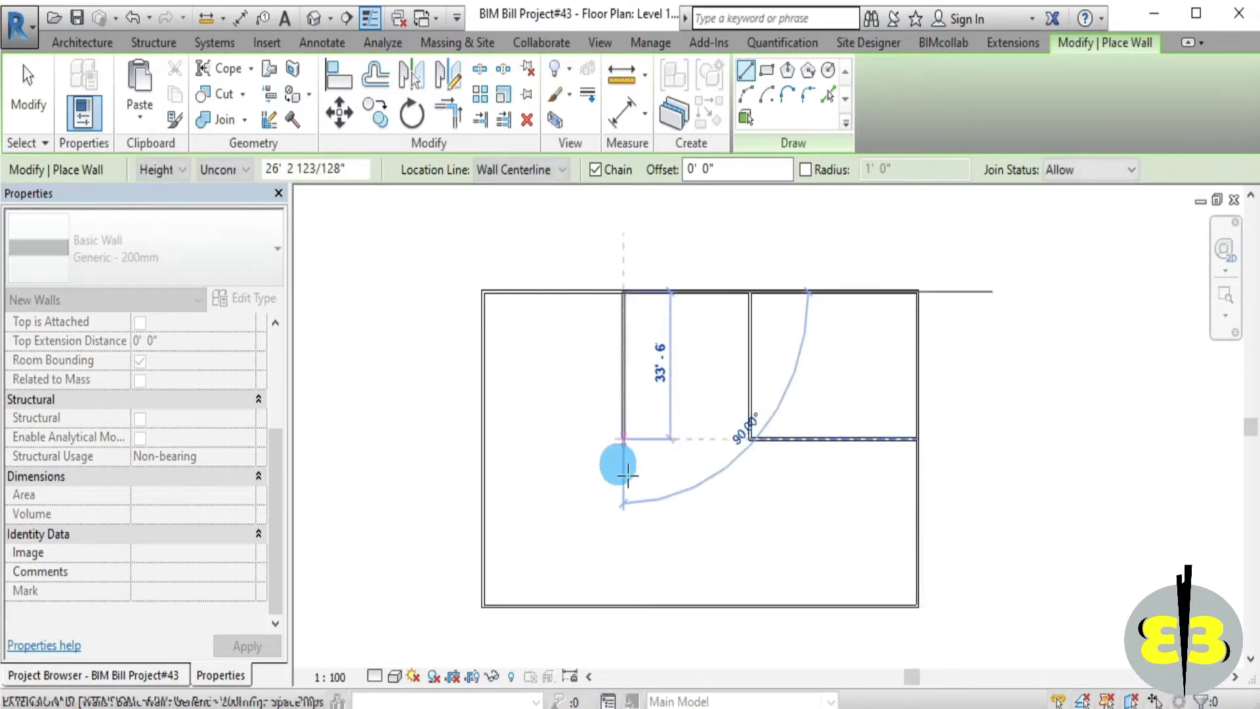
{"action": "left_click", "coordinate": [504, 463]}
{"action": "left_click", "coordinate": [485, 463]}
{"action": "key", "text": "Escape"}
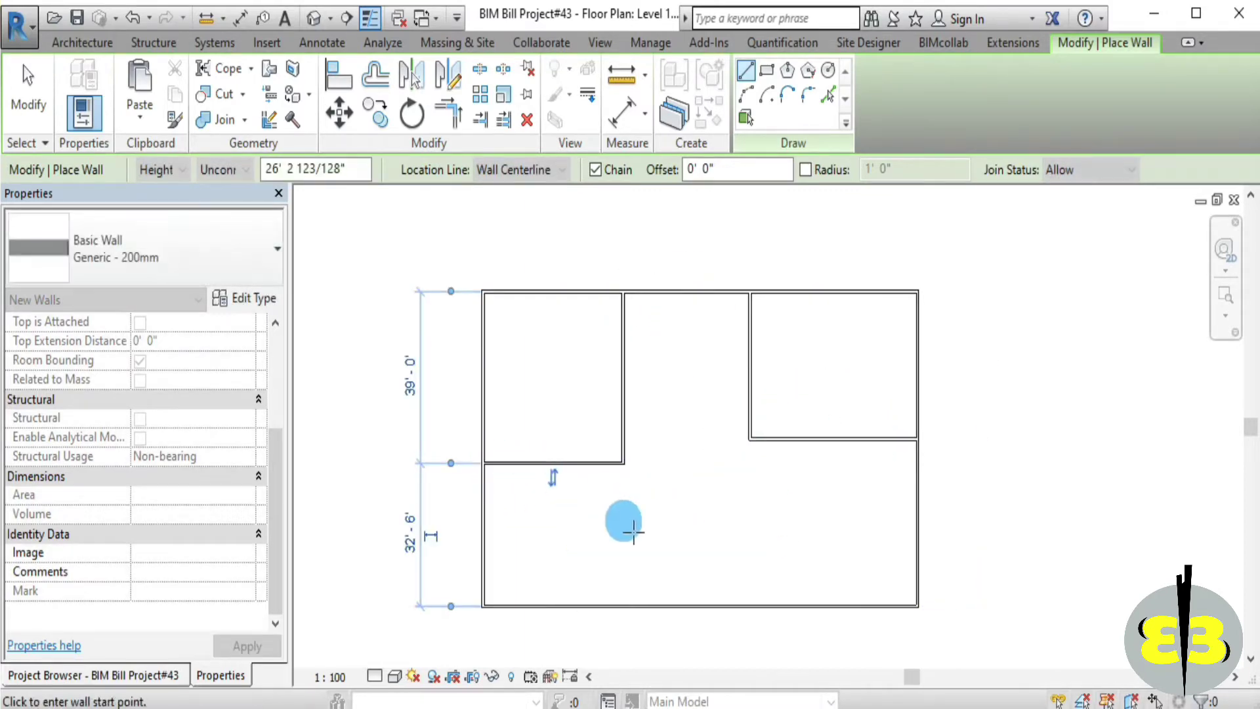
{"action": "right_click", "coordinate": [750, 261]}
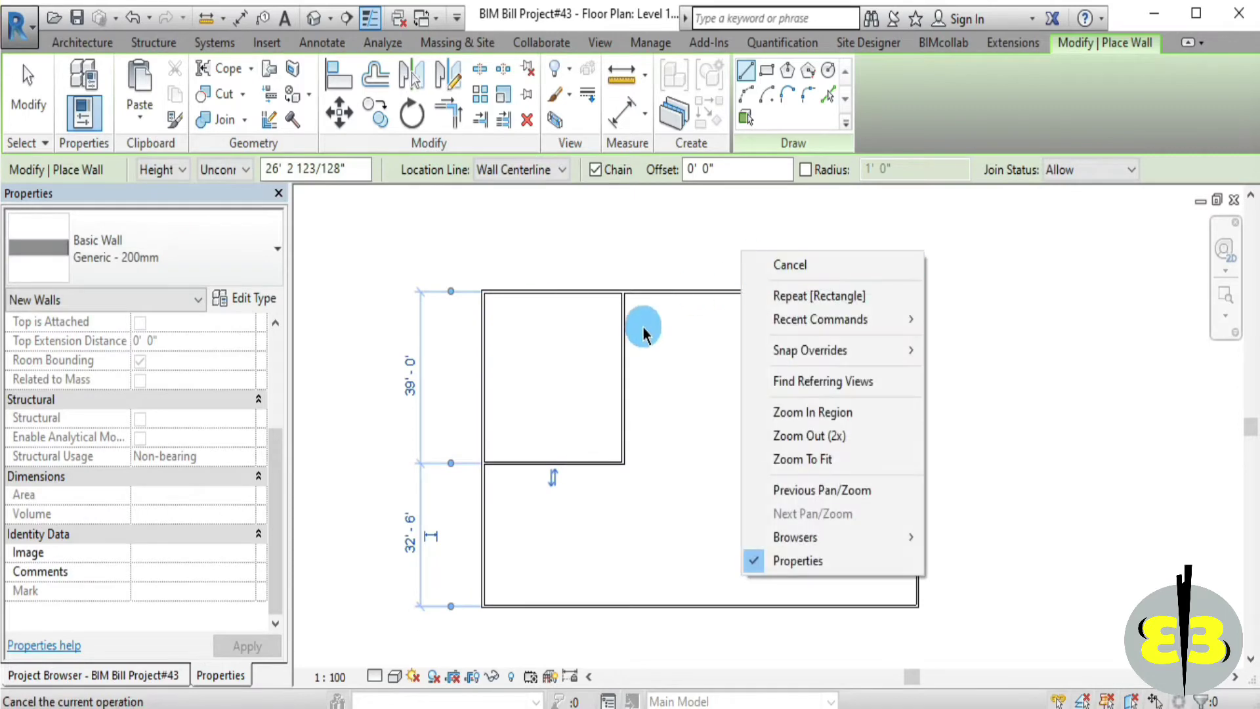
{"action": "left_click", "coordinate": [765, 263]}
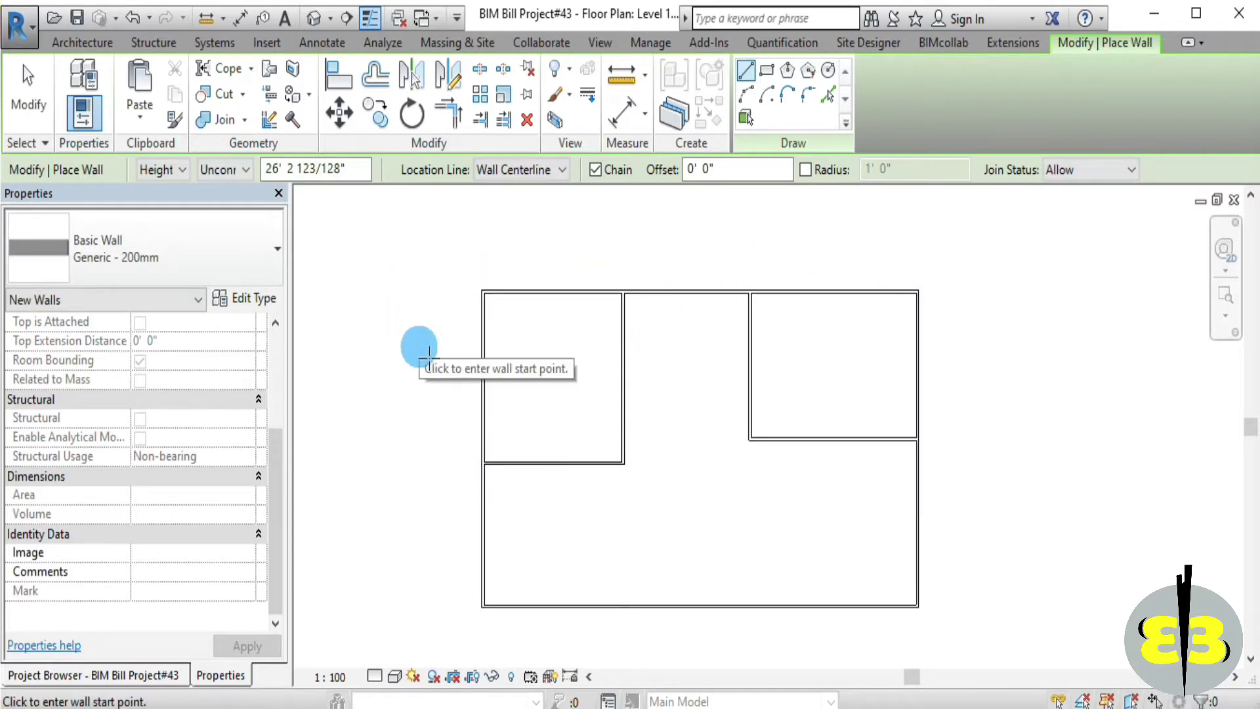
{"action": "key", "text": "Escape"}
{"action": "middle_click_drag", "start_coordinate": [408, 380], "coordinate": [818, 523]}
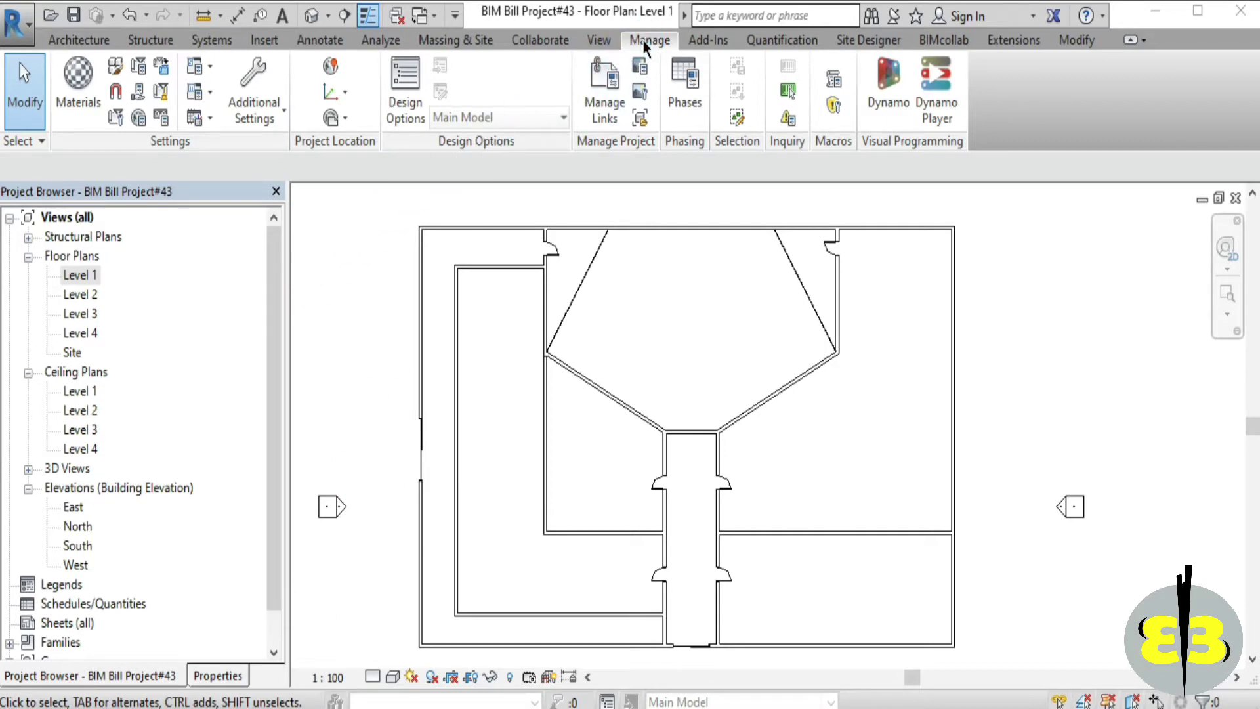
Insert a new project phase after the Existing phase in the Phasing settings
{"action": "left_click", "coordinate": [688, 111]}
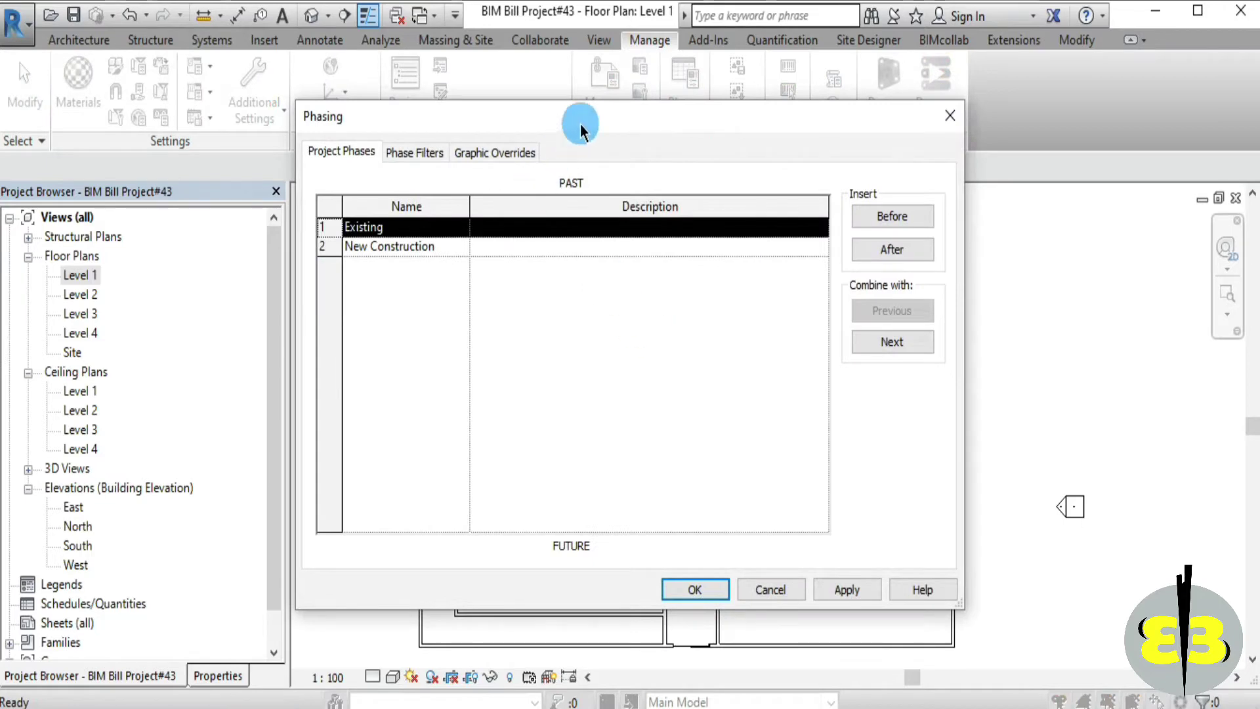
{"action": "left_click_drag", "start_coordinate": [580, 124], "coordinate": [563, 98]}
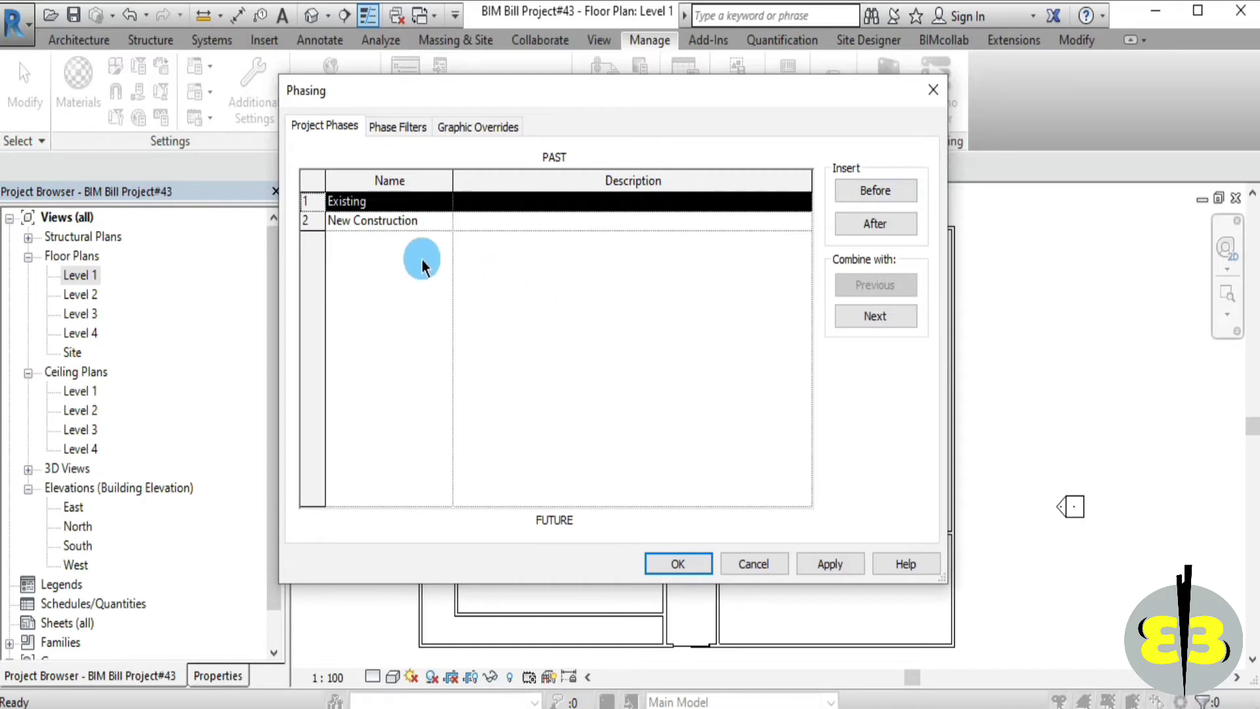
{"action": "left_click", "coordinate": [394, 224]}
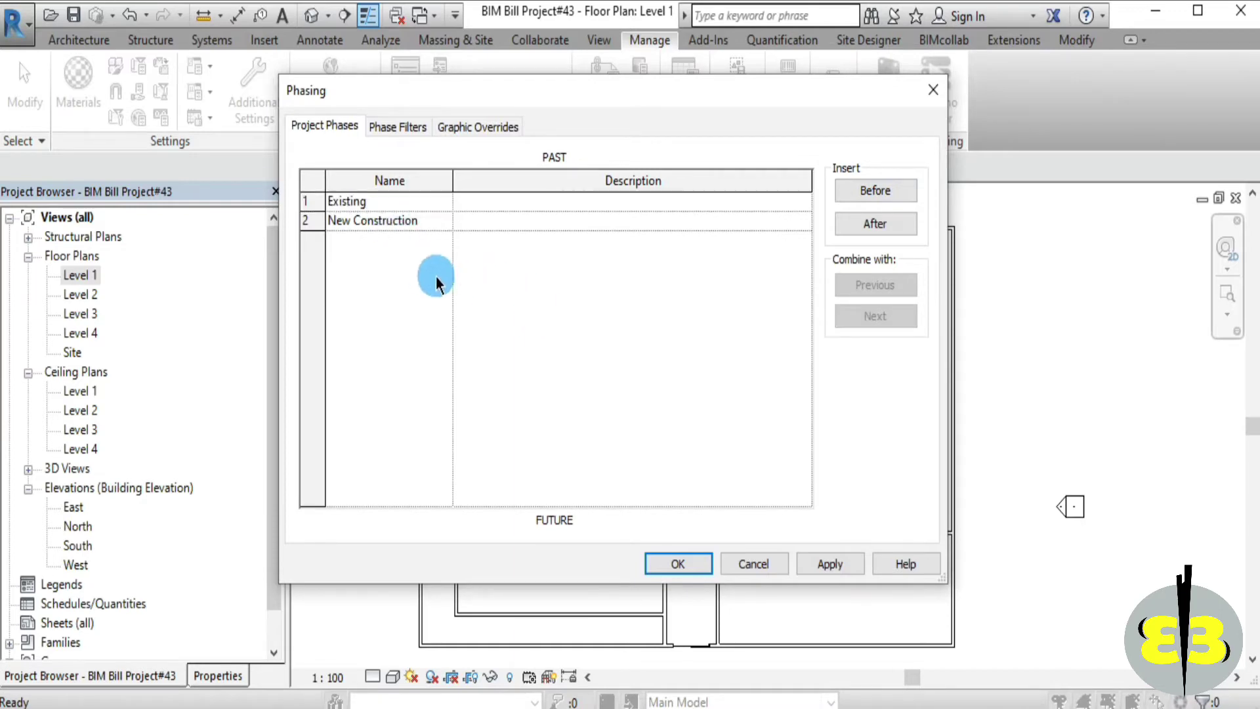
{"action": "left_click", "coordinate": [417, 204]}
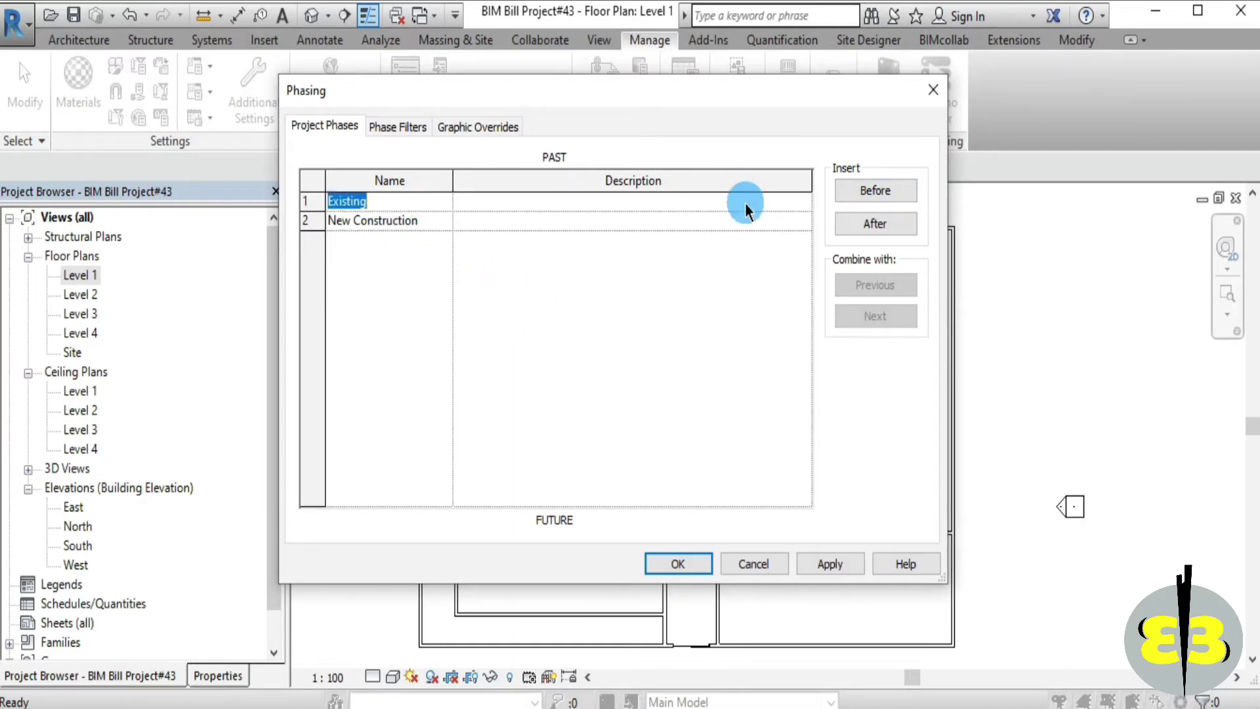
{"action": "left_click", "coordinate": [747, 205]}
{"action": "left_click", "coordinate": [875, 224]}
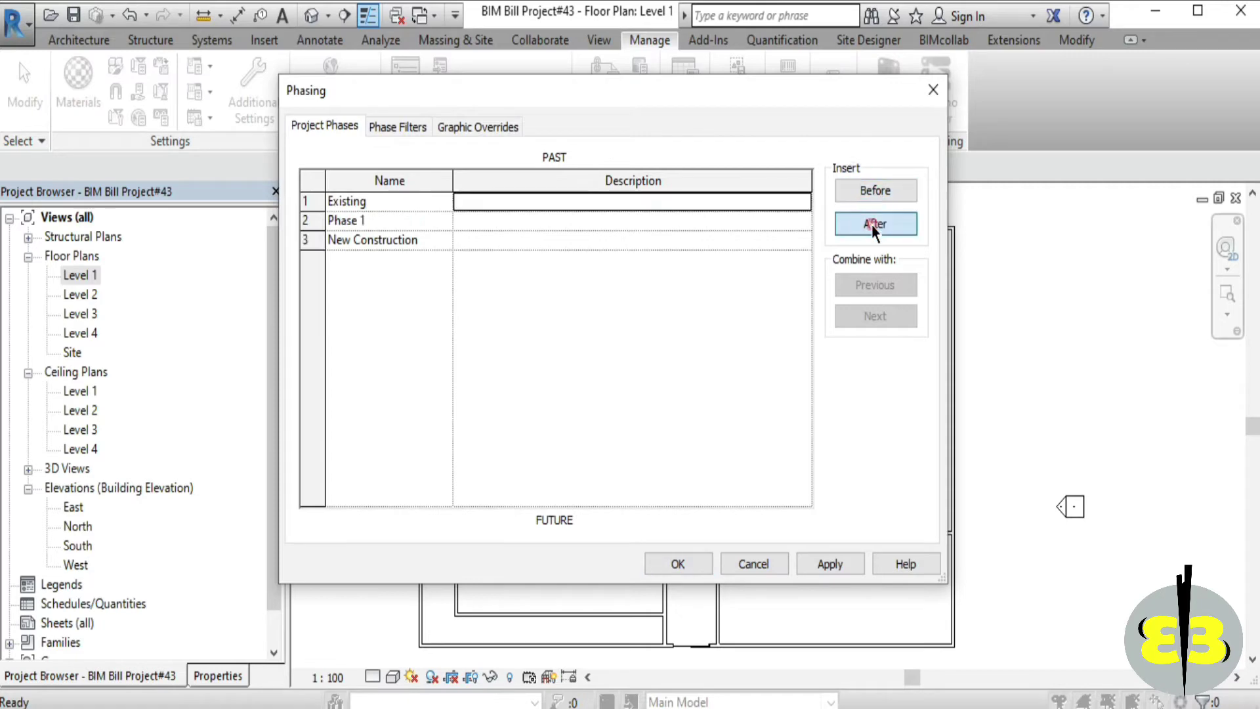
Rename the newly inserted phase as Demolition and apply the phasing changes
{"action": "left_click", "coordinate": [486, 223]}
{"action": "left_click", "coordinate": [373, 222]}
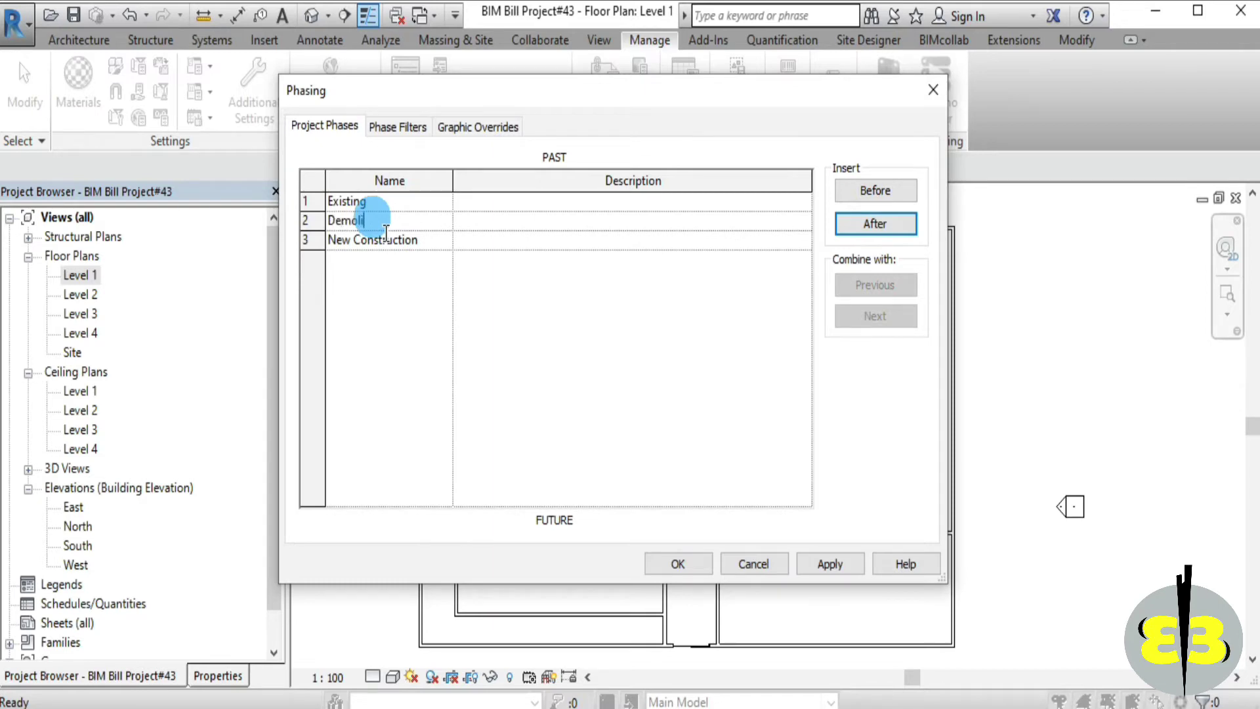
{"action": "left_click", "coordinate": [727, 376]}
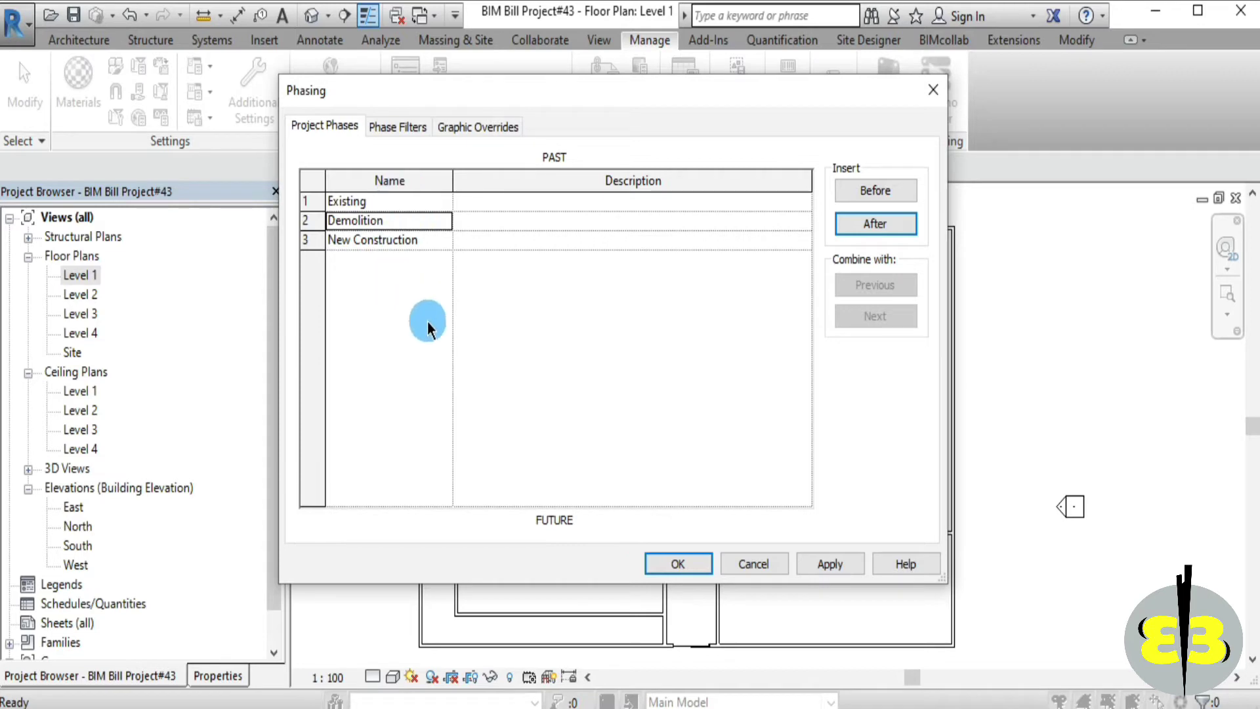
{"action": "left_click", "coordinate": [808, 569]}
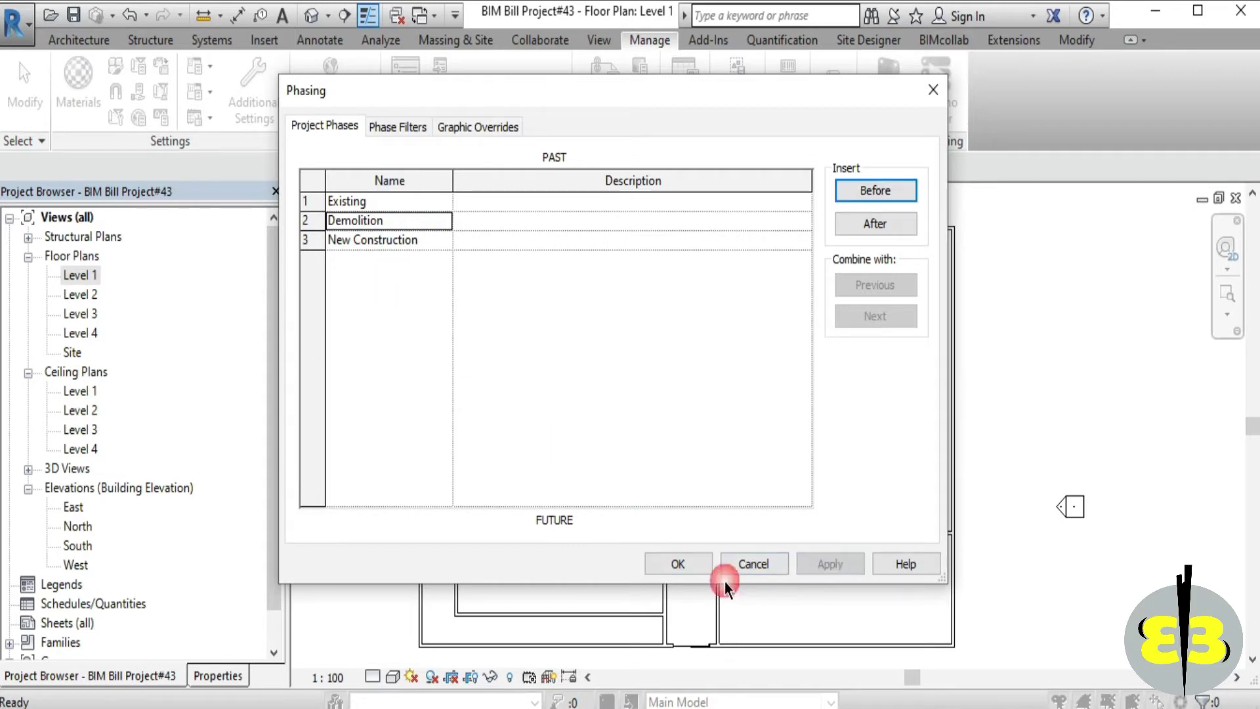
{"action": "left_click", "coordinate": [679, 564]}
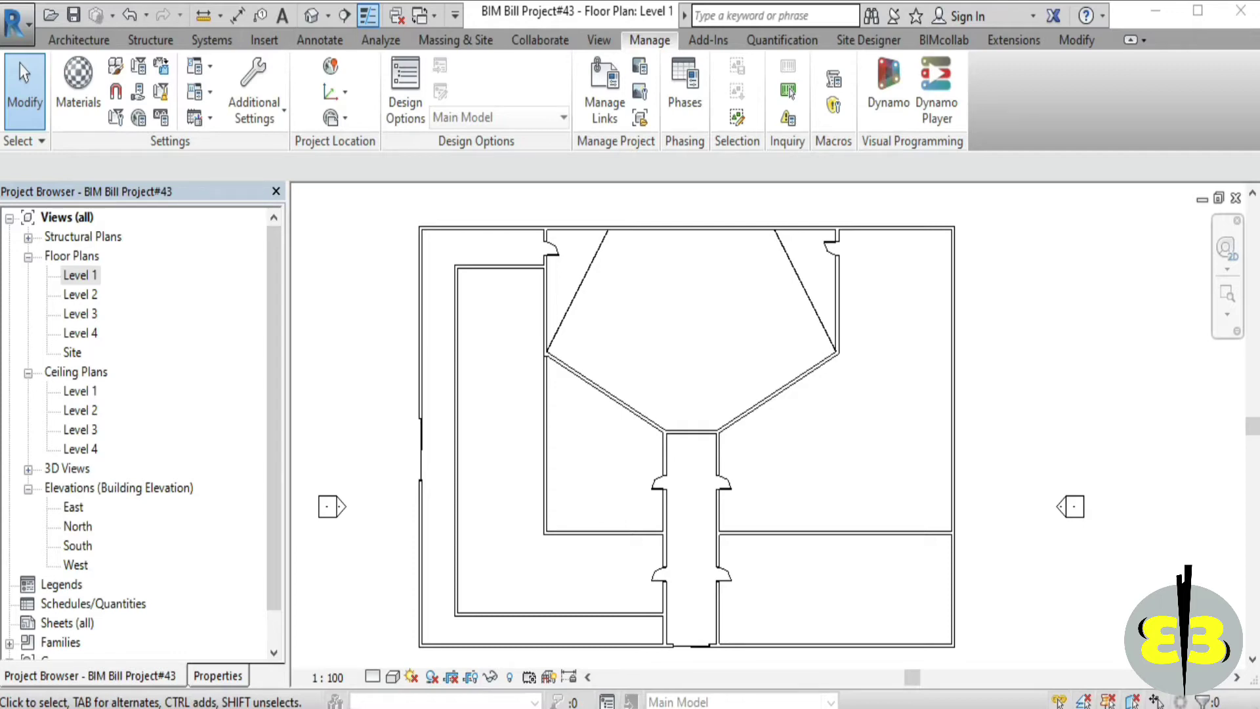
Duplicate the Level 1 floor plan view twice, without detailing
{"action": "left_click", "coordinate": [218, 675]}
{"action": "left_click", "coordinate": [160, 675]}
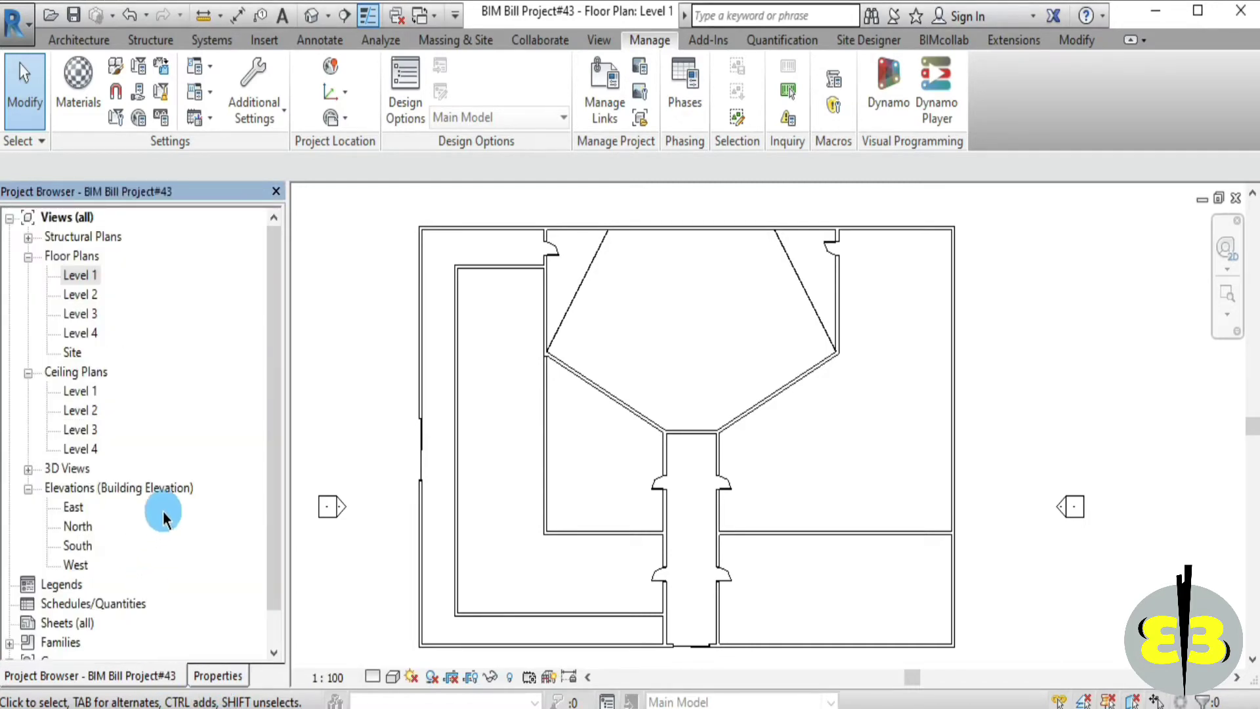
{"action": "right_click", "coordinate": [85, 281]}
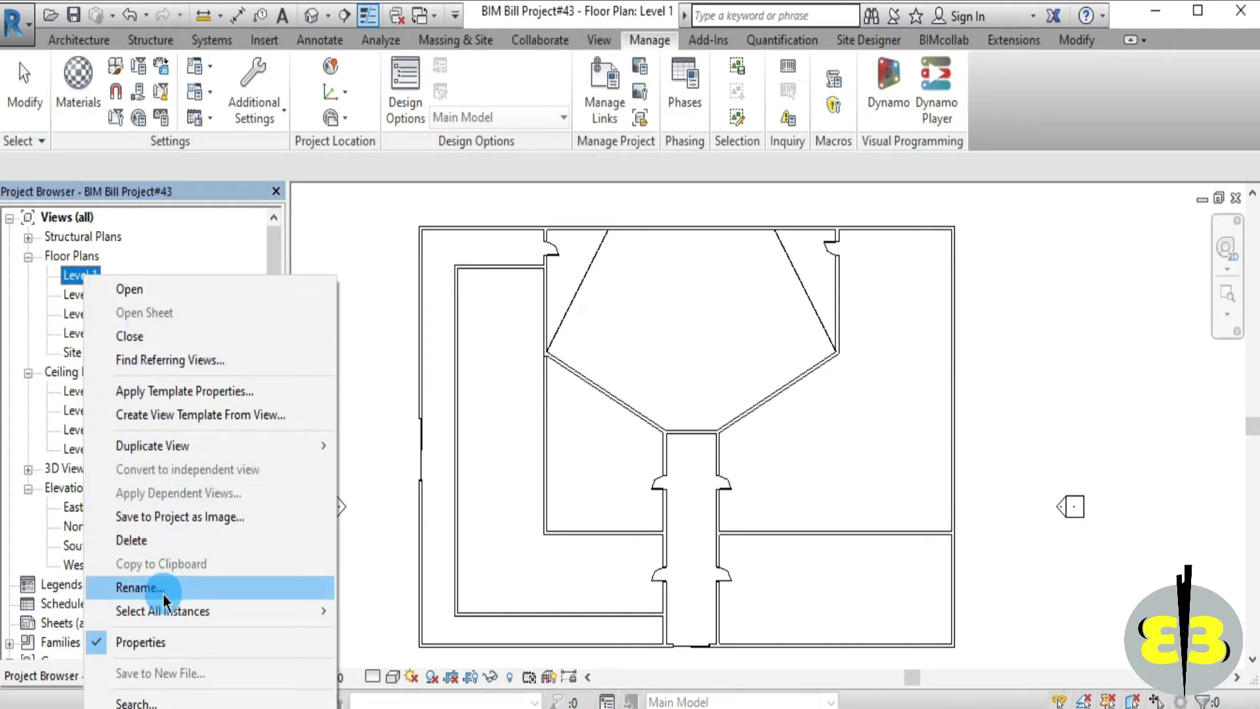
{"action": "mouse_move", "coordinate": [206, 444]}
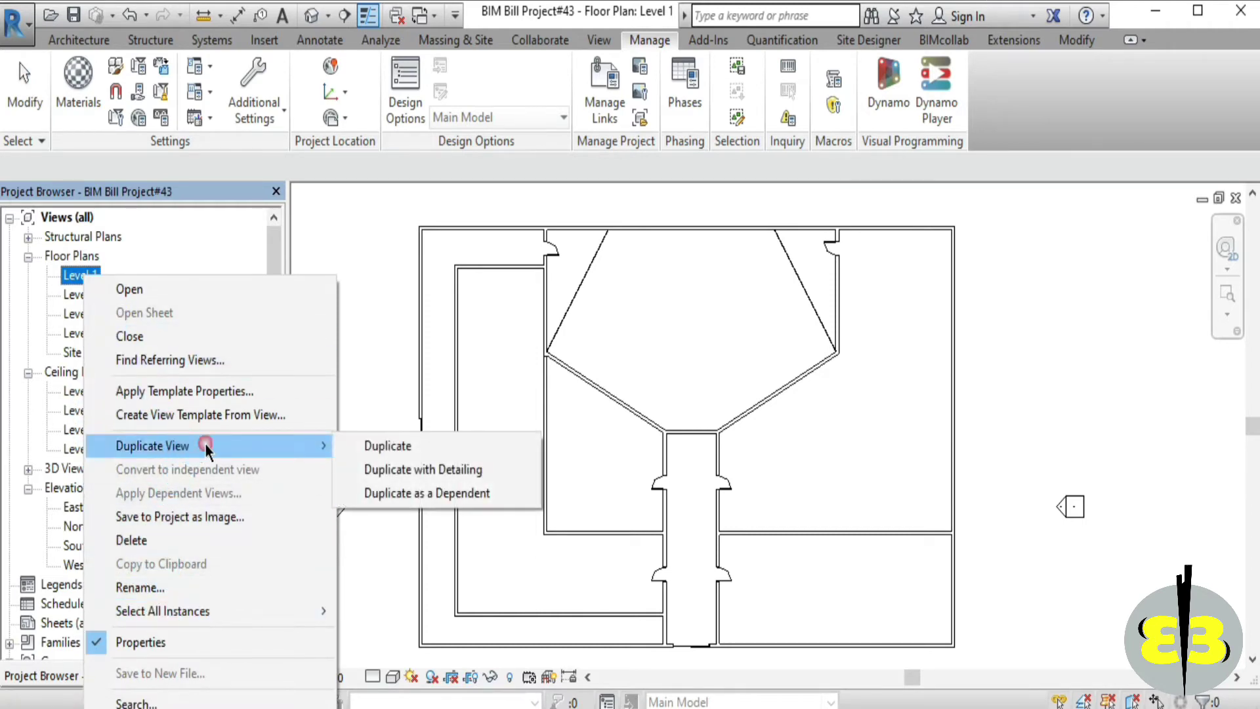
{"action": "left_click", "coordinate": [386, 448]}
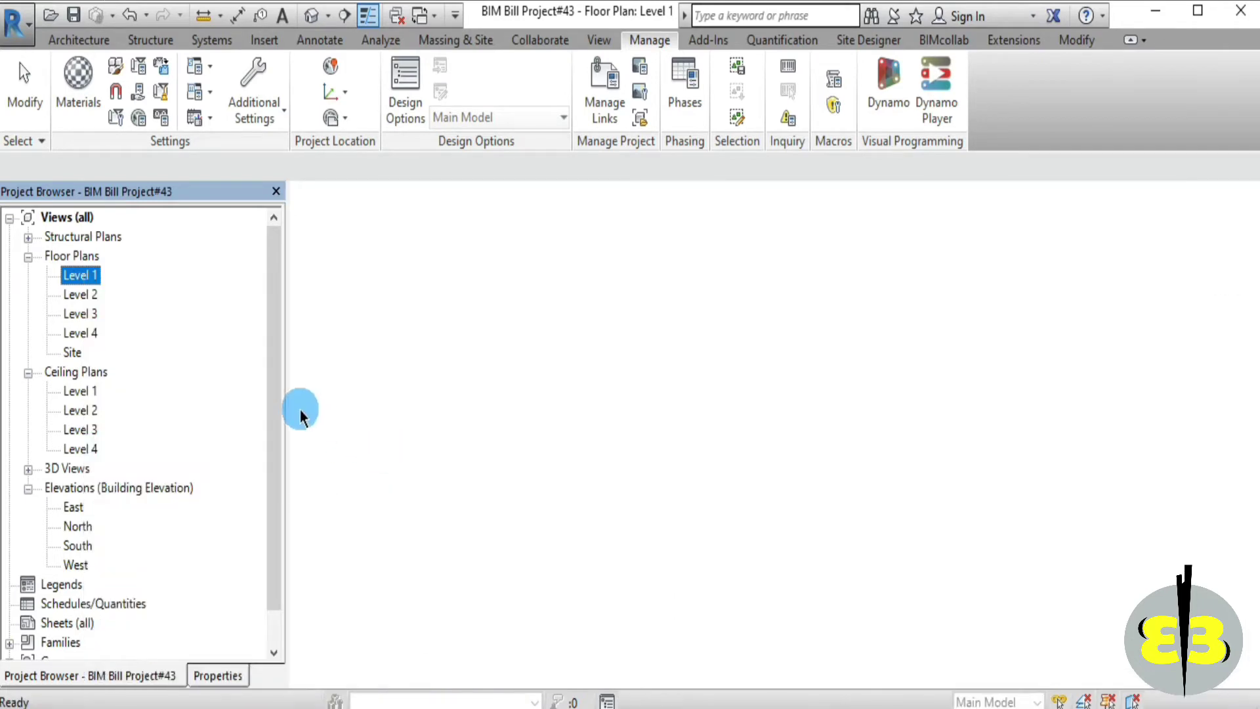
{"action": "right_click", "coordinate": [89, 276]}
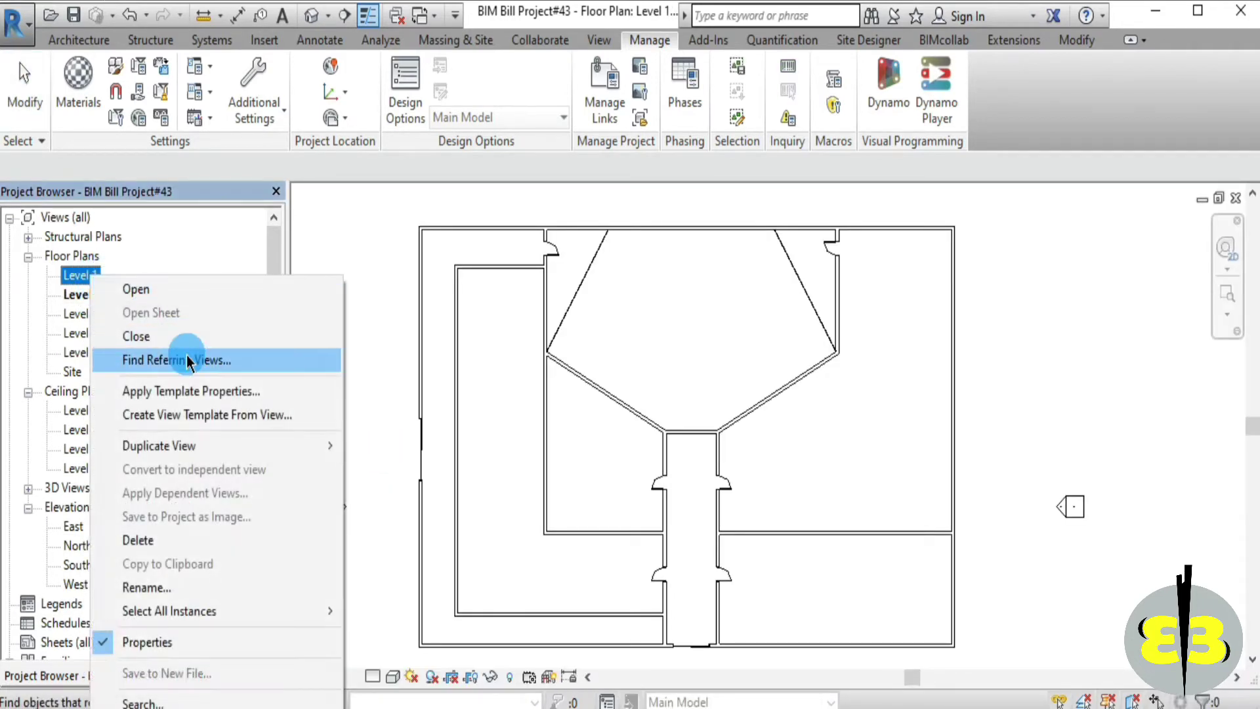
{"action": "mouse_move", "coordinate": [257, 448]}
{"action": "left_click", "coordinate": [355, 445]}
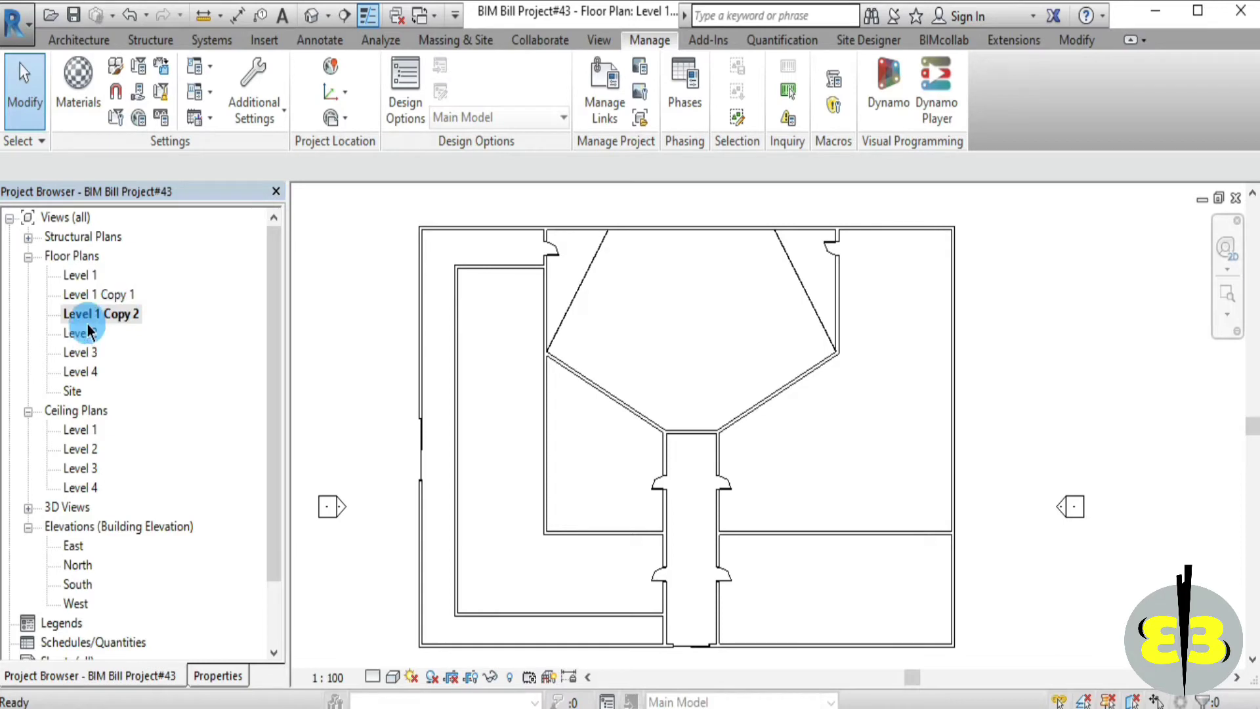
Rename the first Level 1 floor plan copy as "L#1 Demolition Pase"
{"action": "right_click", "coordinate": [122, 301]}
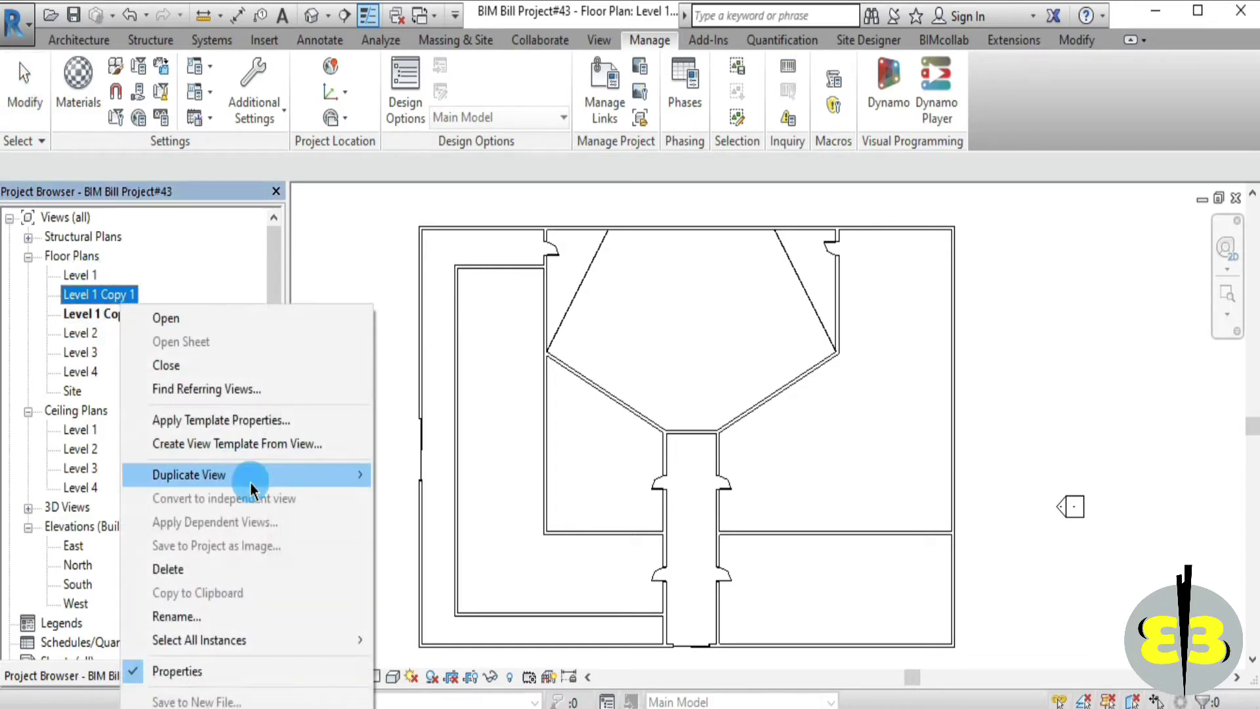
{"action": "left_click", "coordinate": [217, 617]}
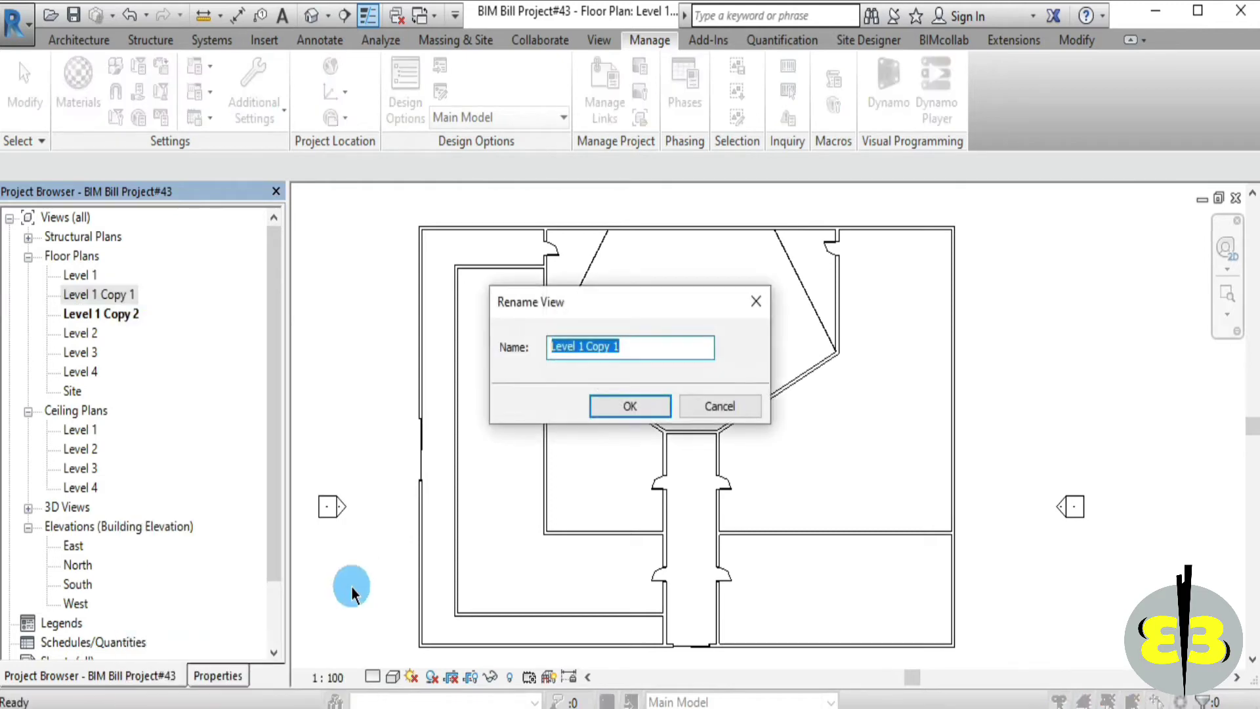
{"action": "type", "text": "Demolition Pase"}
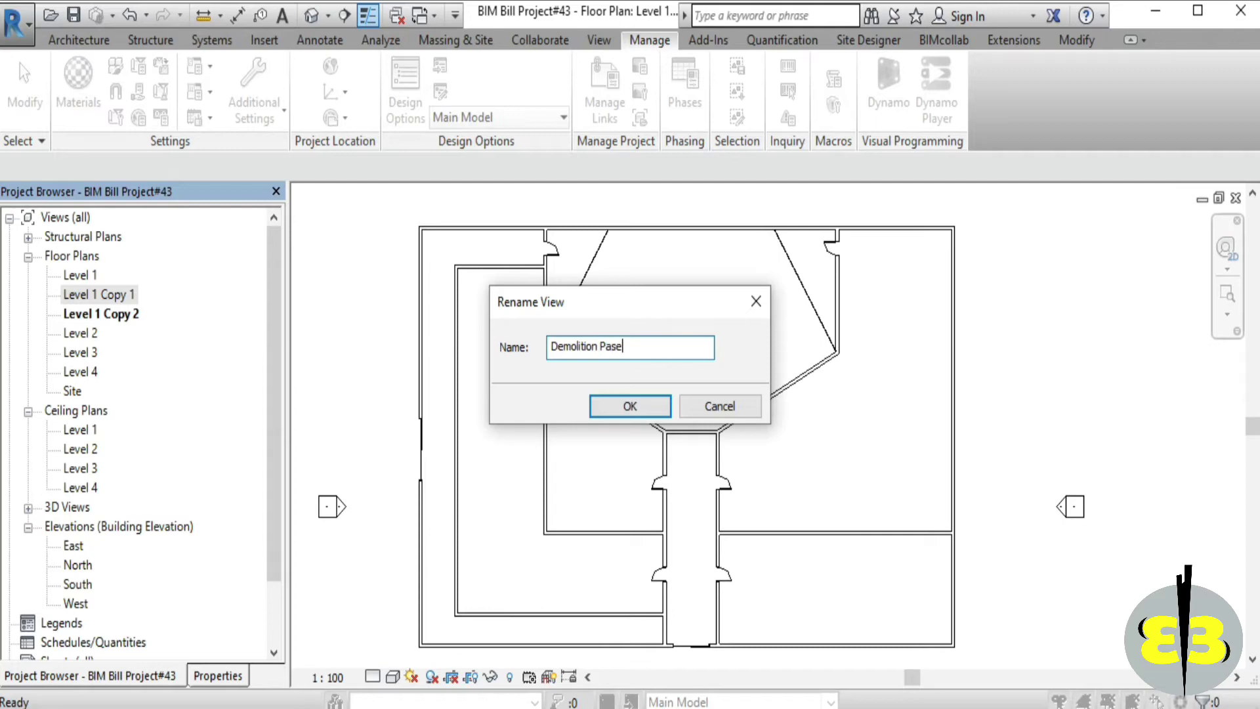
{"action": "left_click", "coordinate": [552, 345]}
{"action": "type", "text": "L#1"}
{"action": "key", "text": "Return"}
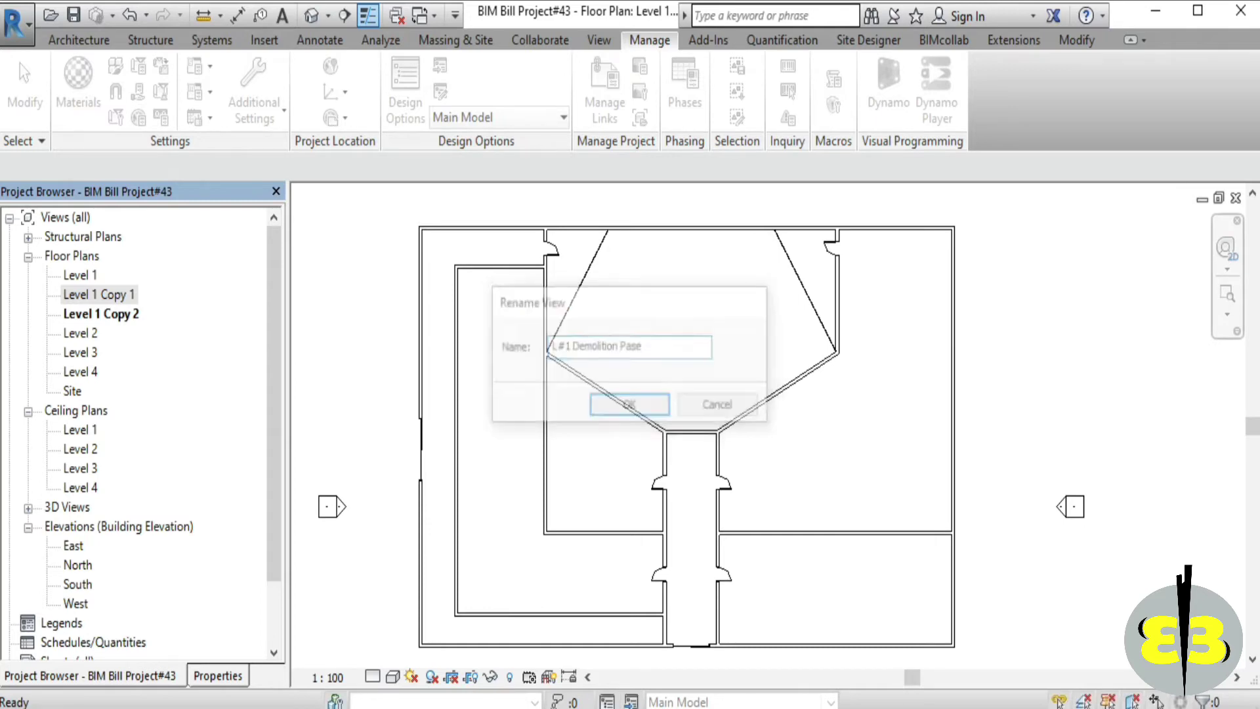
Rename the second Level 1 floor plan copy as "L#1 New Construction"
{"action": "right_click", "coordinate": [88, 314]}
{"action": "left_click", "coordinate": [212, 629]}
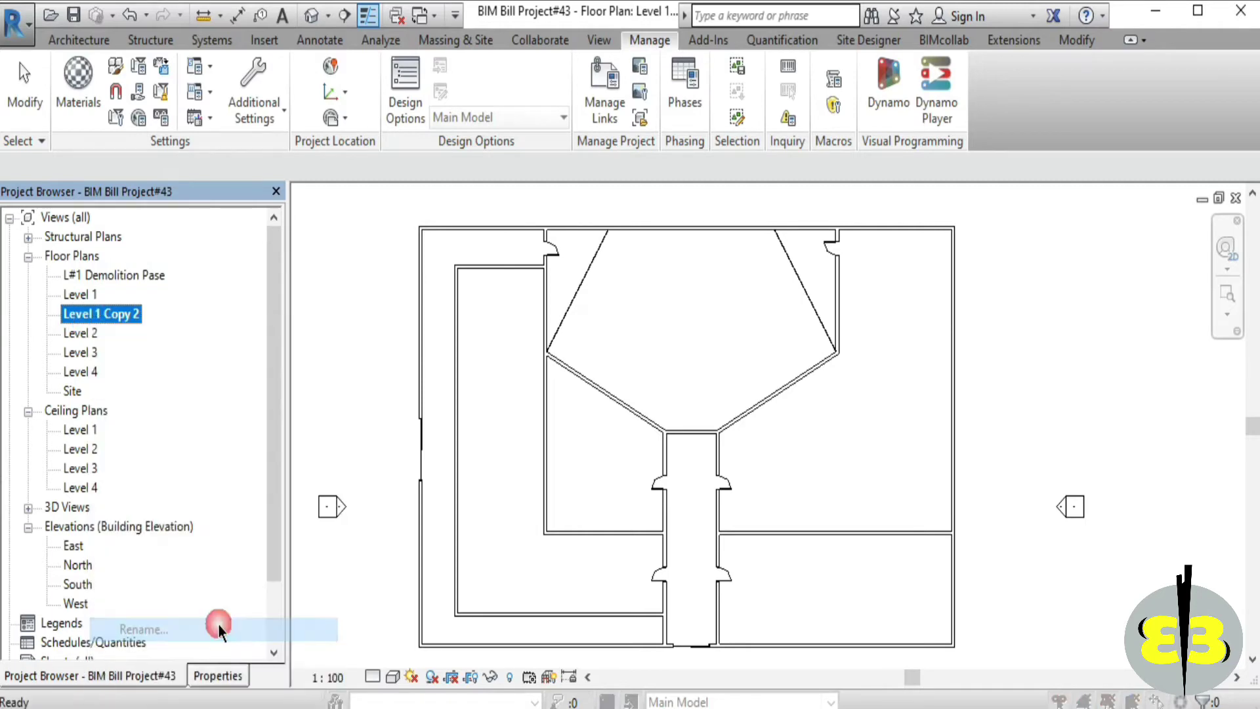
{"action": "type", "text": "L"}
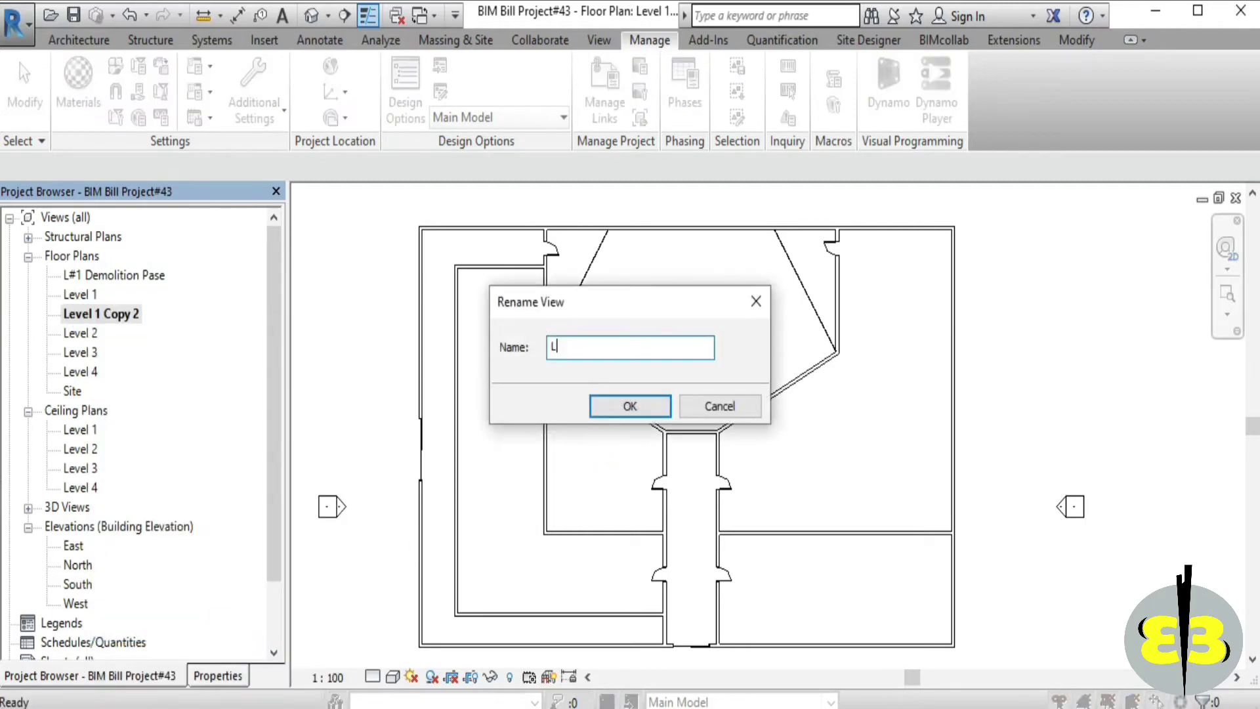
{"action": "type", "text": "#1 New Construction"}
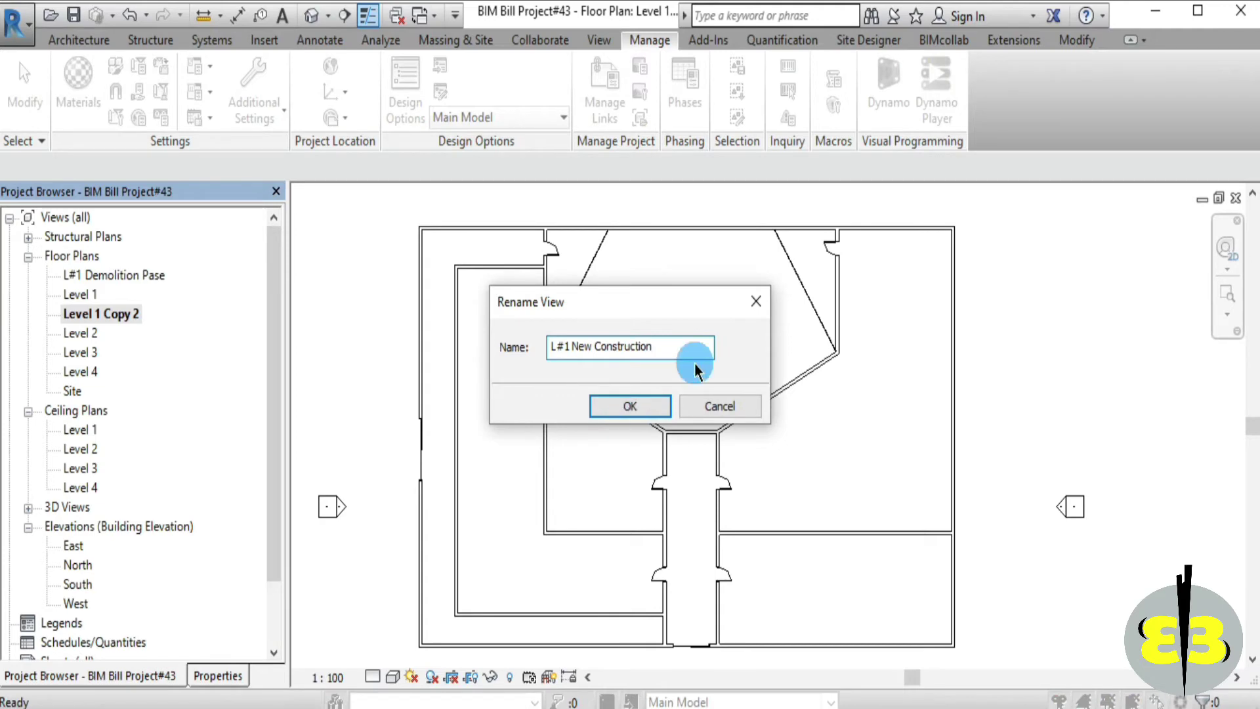
{"action": "left_click", "coordinate": [655, 406]}
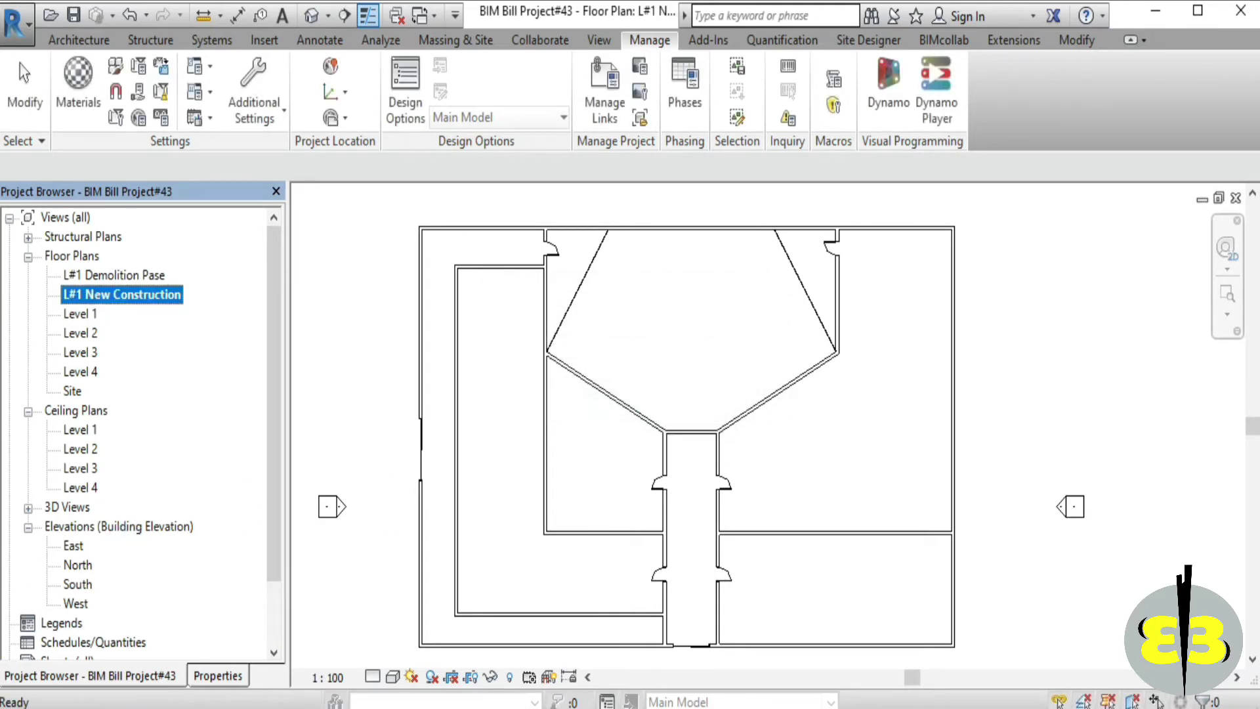
Rename the Level 1 floor plan view as "Level 1 Existing" without renaming the corresponding level and views
{"action": "right_click", "coordinate": [88, 314]}
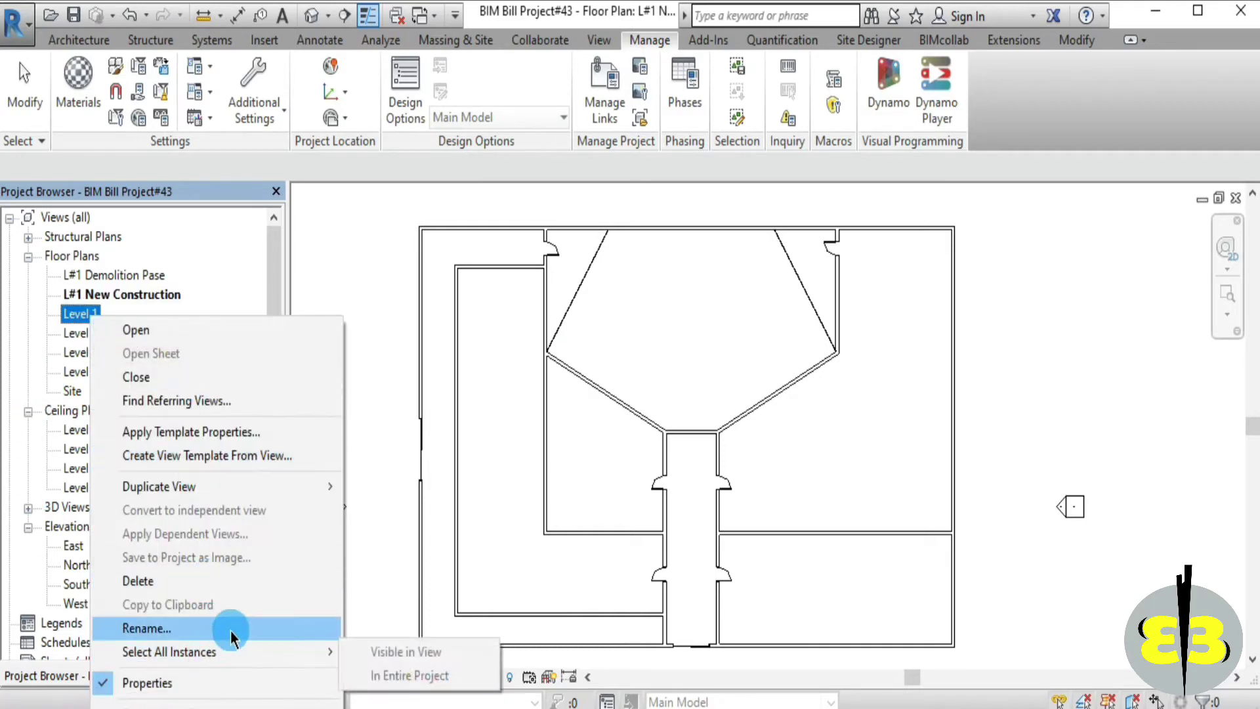
{"action": "left_click", "coordinate": [231, 630]}
{"action": "left_click", "coordinate": [661, 348]}
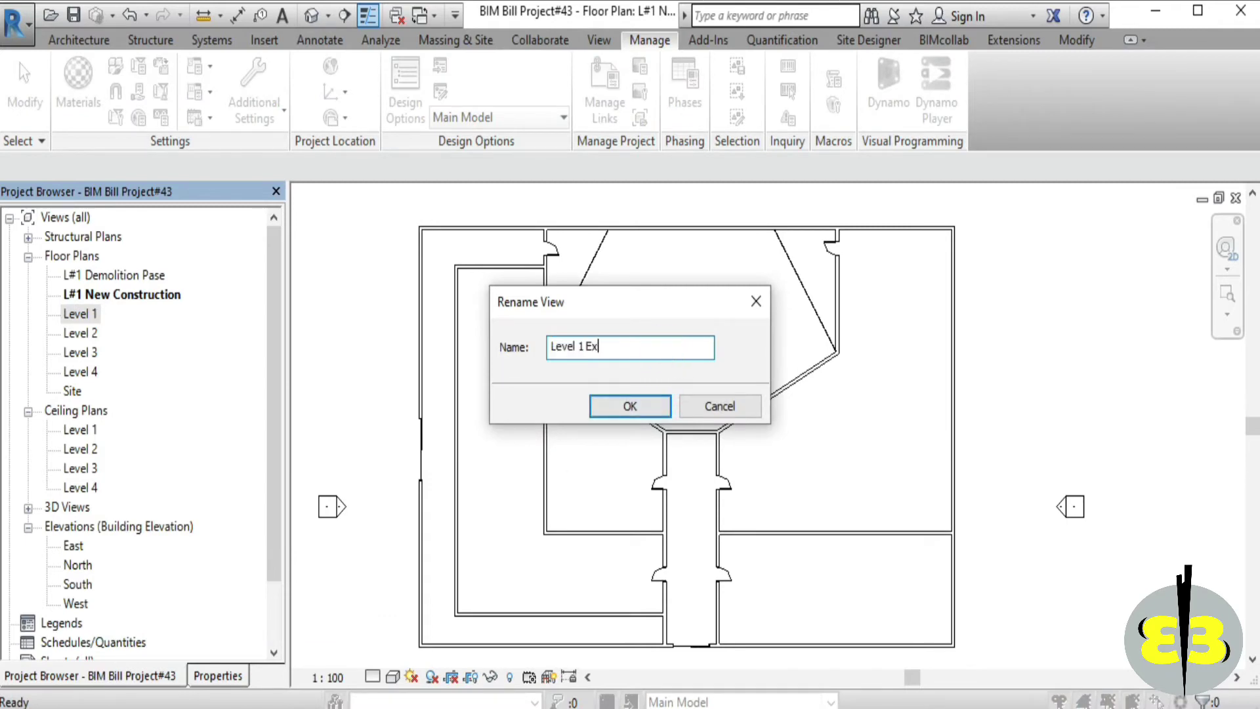
{"action": "left_click", "coordinate": [661, 347]}
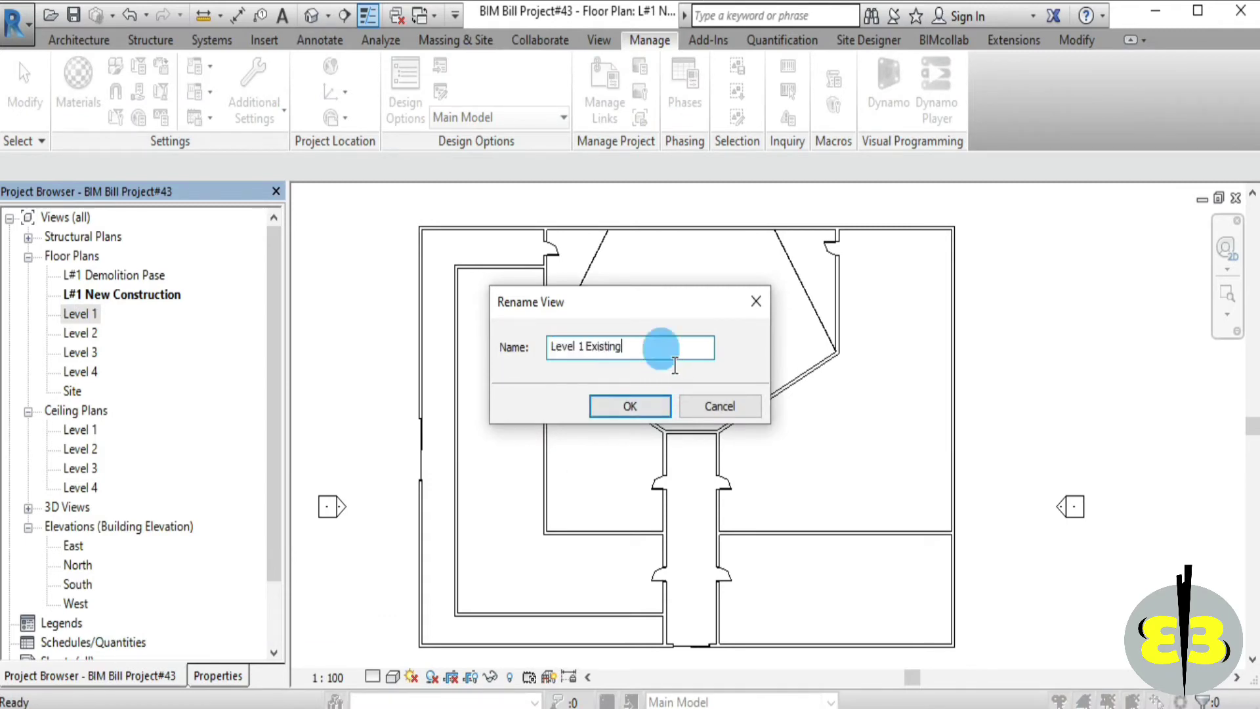
{"action": "left_click", "coordinate": [644, 400]}
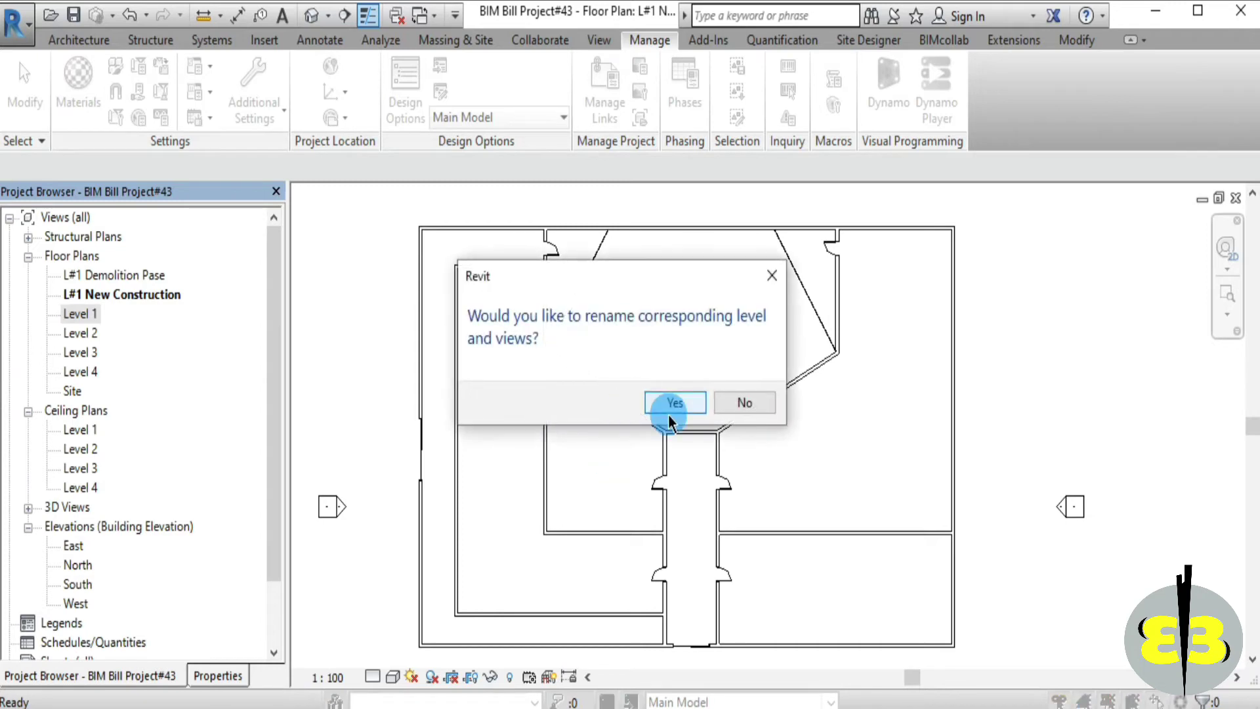
{"action": "left_click", "coordinate": [744, 402]}
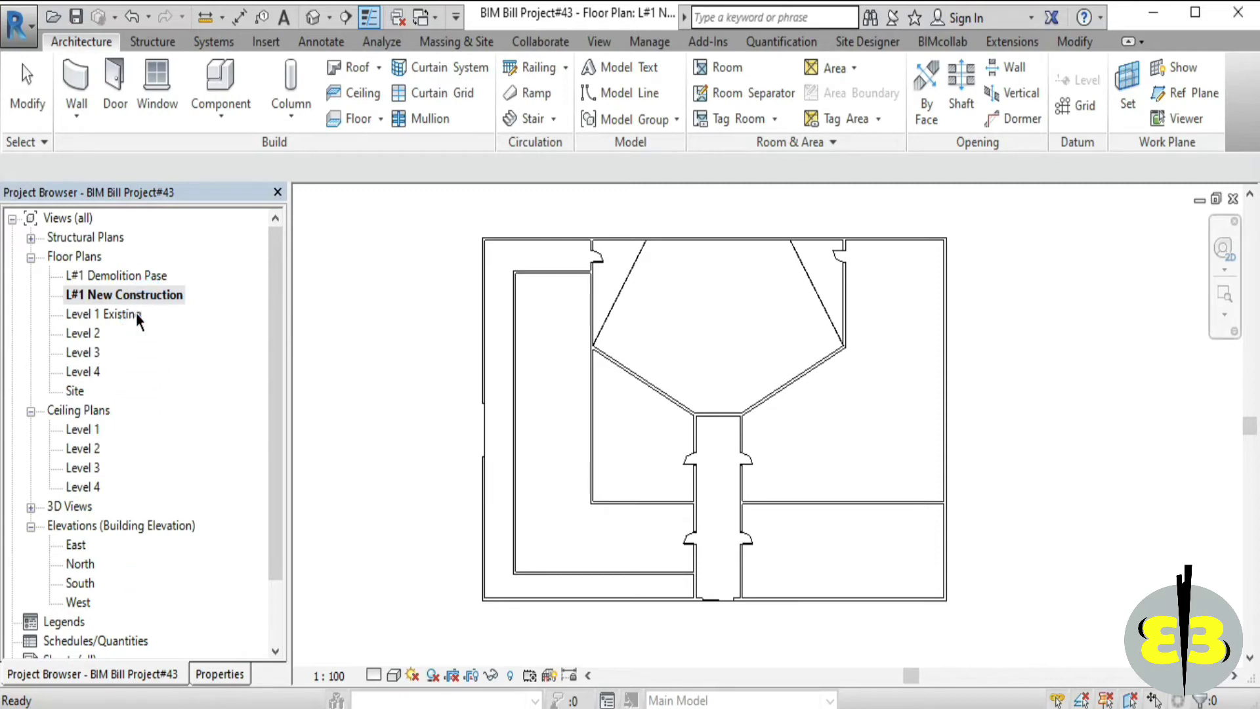
Open the Level 1 Existing floor plan and set its phase to Existing
{"action": "left_click", "coordinate": [125, 314]}
{"action": "double_click", "coordinate": [128, 315]}
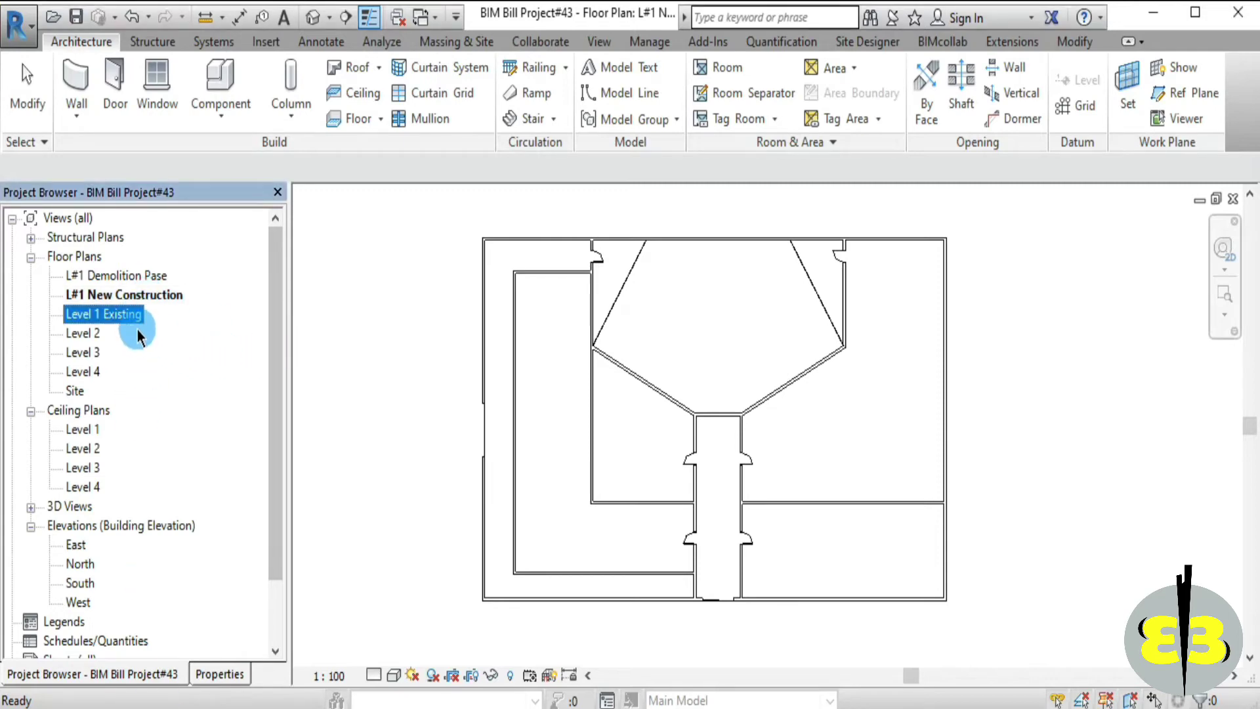
{"action": "left_click_drag", "start_coordinate": [282, 374], "coordinate": [218, 696]}
{"action": "left_click", "coordinate": [220, 679]}
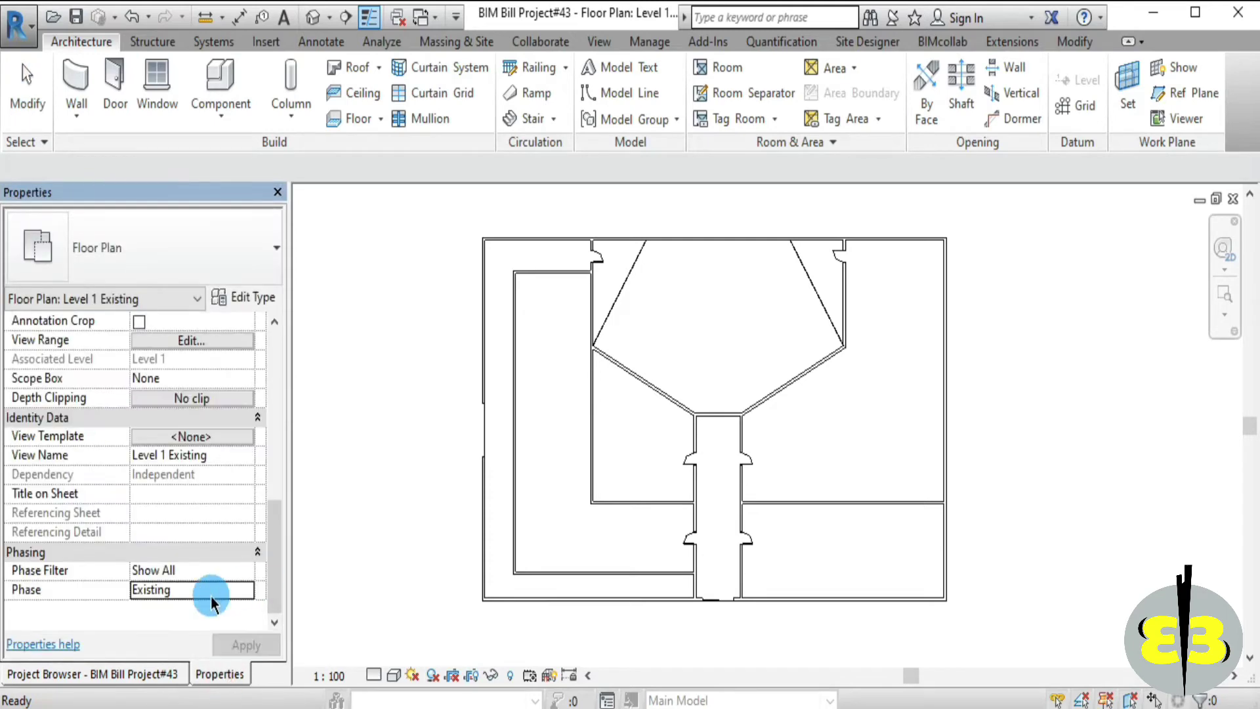
{"action": "left_click", "coordinate": [249, 592]}
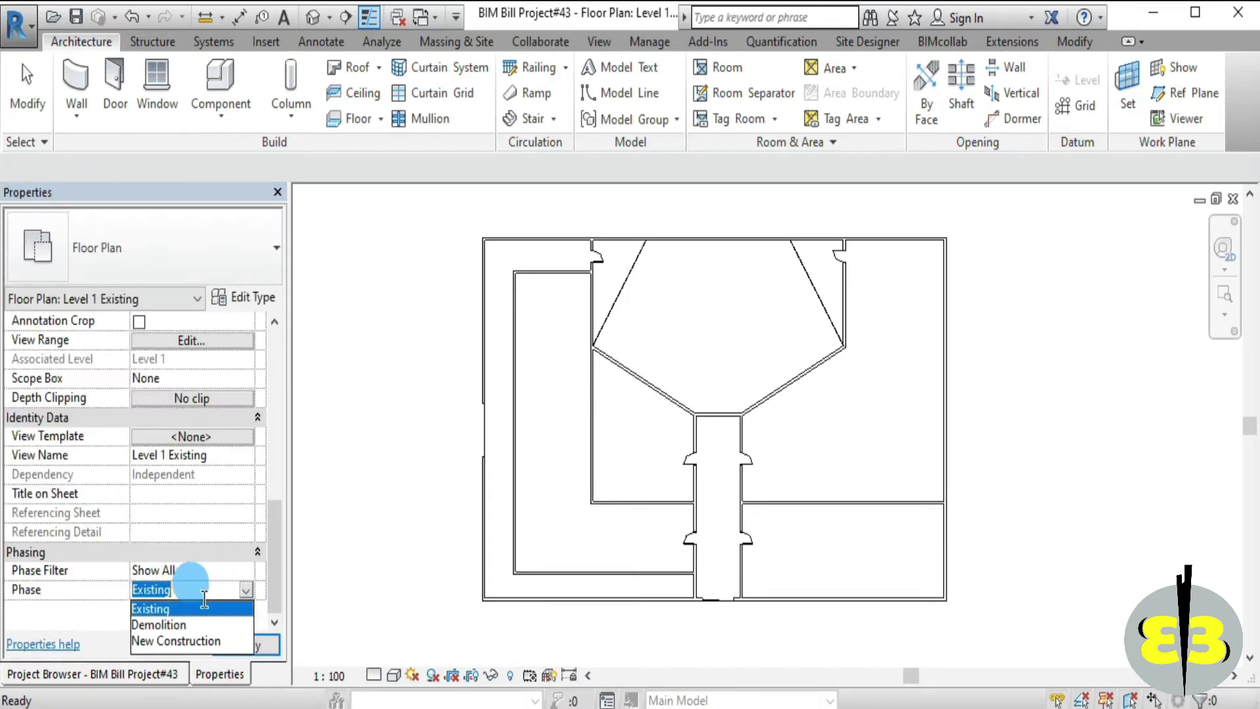
{"action": "left_click", "coordinate": [169, 607]}
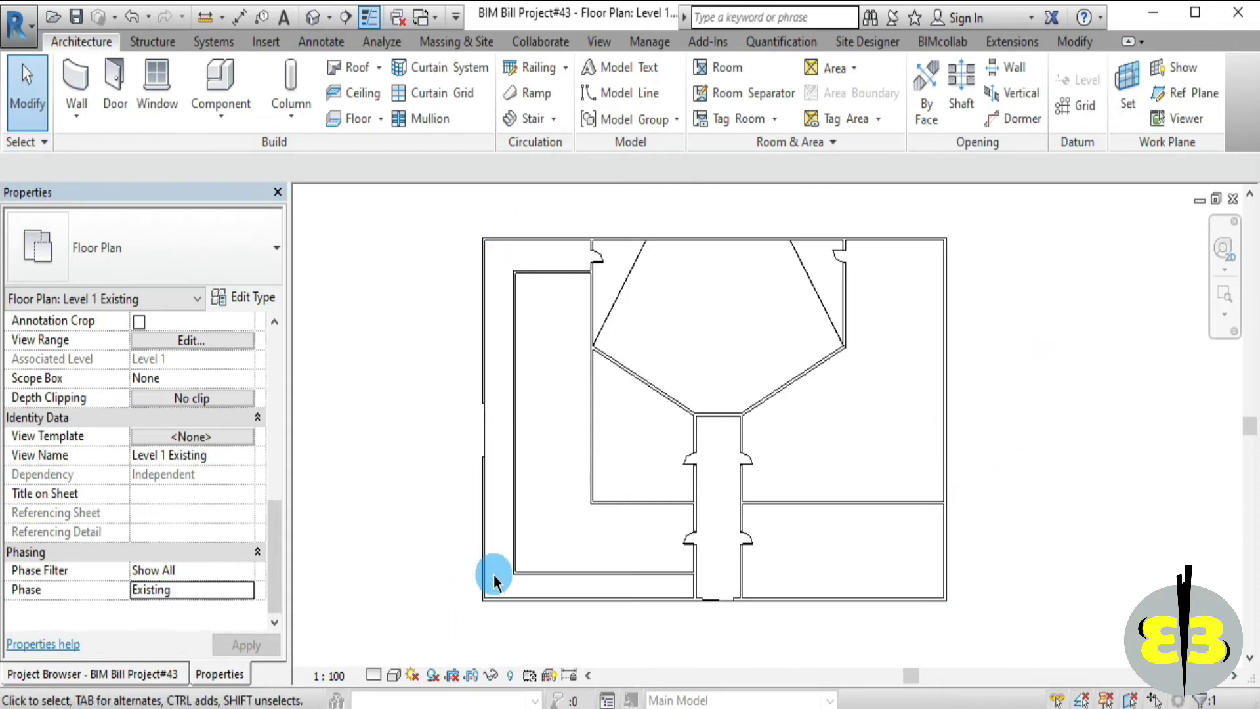
{"action": "mouse_move", "coordinate": [968, 523]}
{"action": "middle_mouse_down"}
{"action": "mouse_move", "coordinate": [900, 509]}
{"action": "mouse_move", "coordinate": [956, 536]}
{"action": "middle_mouse_up"}
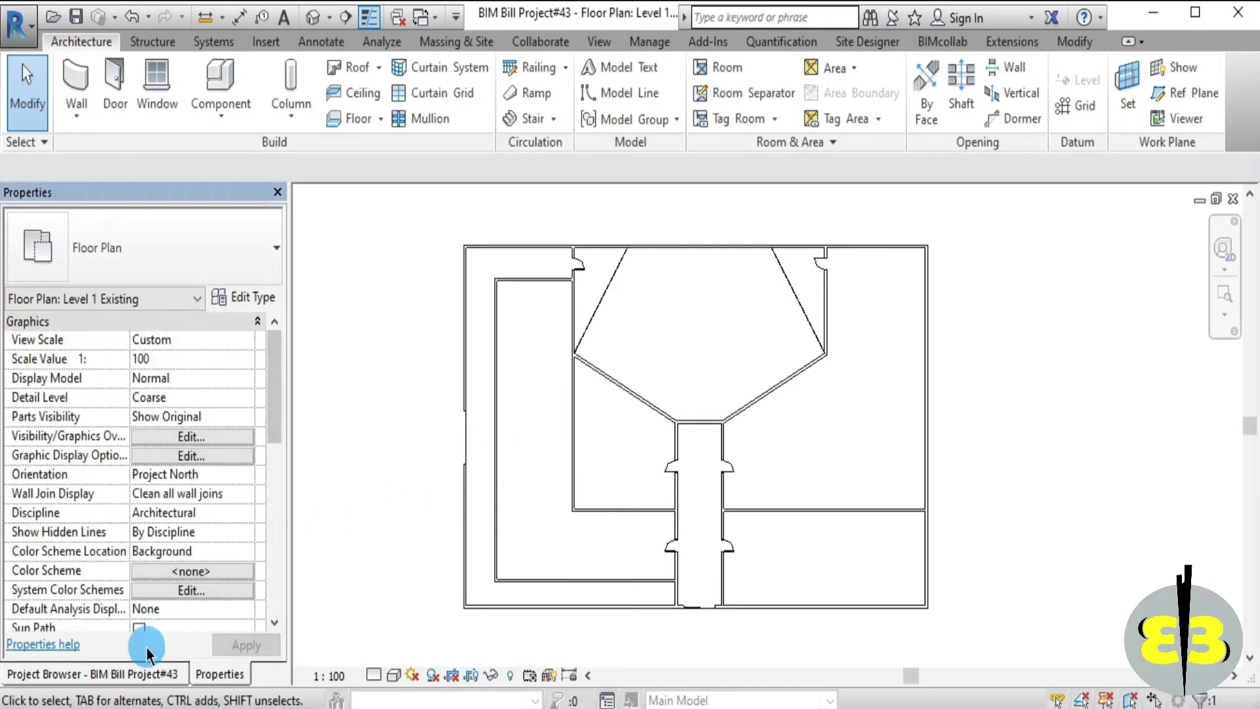
Open the L#1 Demolition Pase floor plan and apply Demolition as its phase
{"action": "left_click", "coordinate": [135, 676]}
{"action": "left_click_drag", "start_coordinate": [281, 376], "coordinate": [279, 283]}
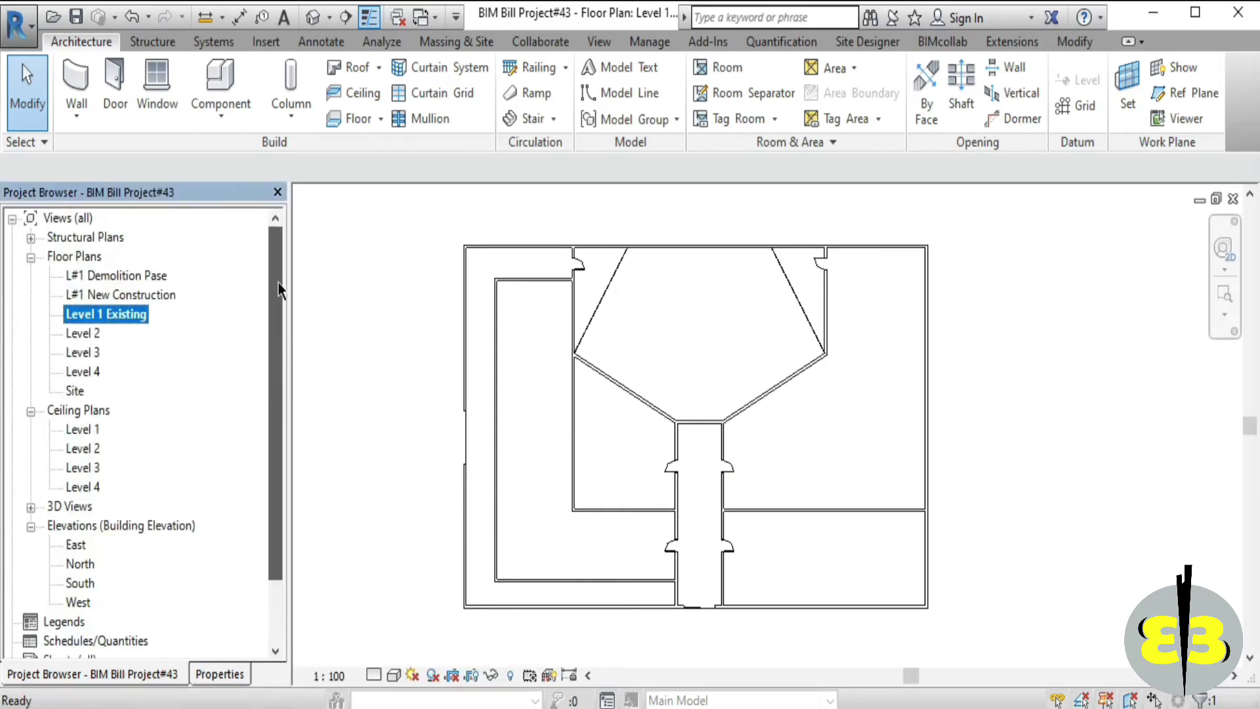
{"action": "double_click", "coordinate": [112, 283]}
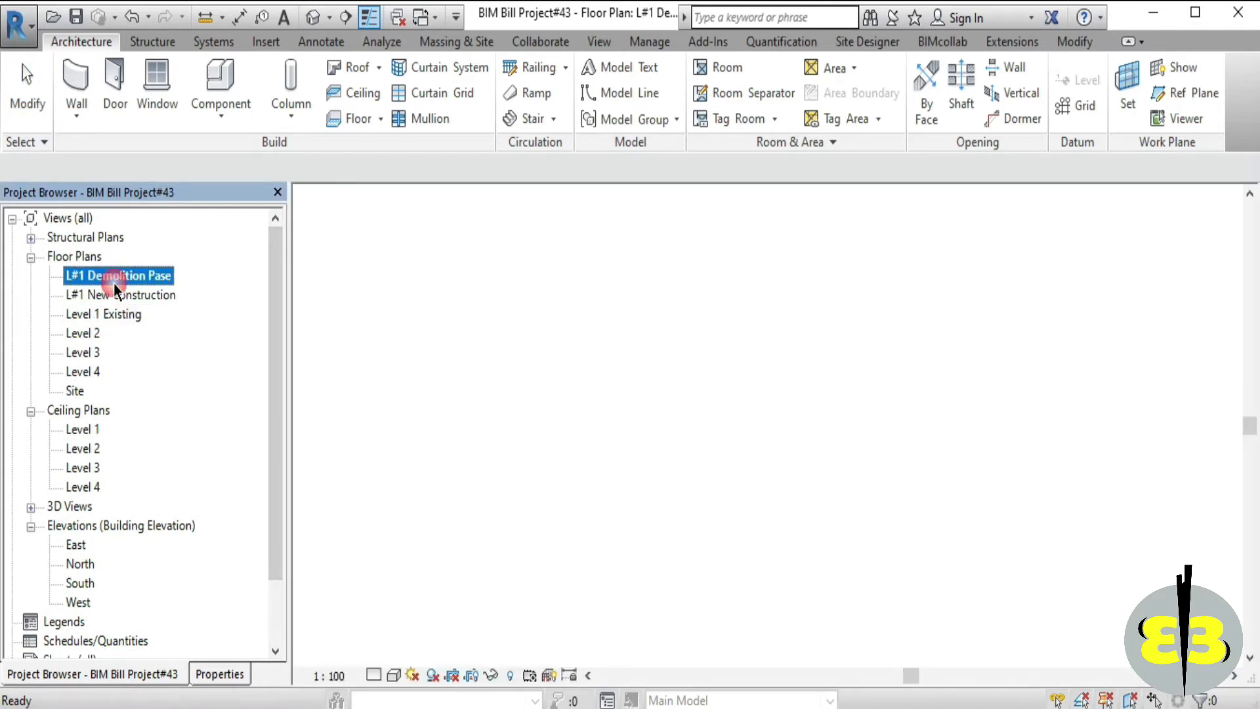
{"action": "left_click_drag", "start_coordinate": [272, 317], "coordinate": [273, 571]}
{"action": "left_click", "coordinate": [219, 674]}
{"action": "left_click", "coordinate": [197, 588]}
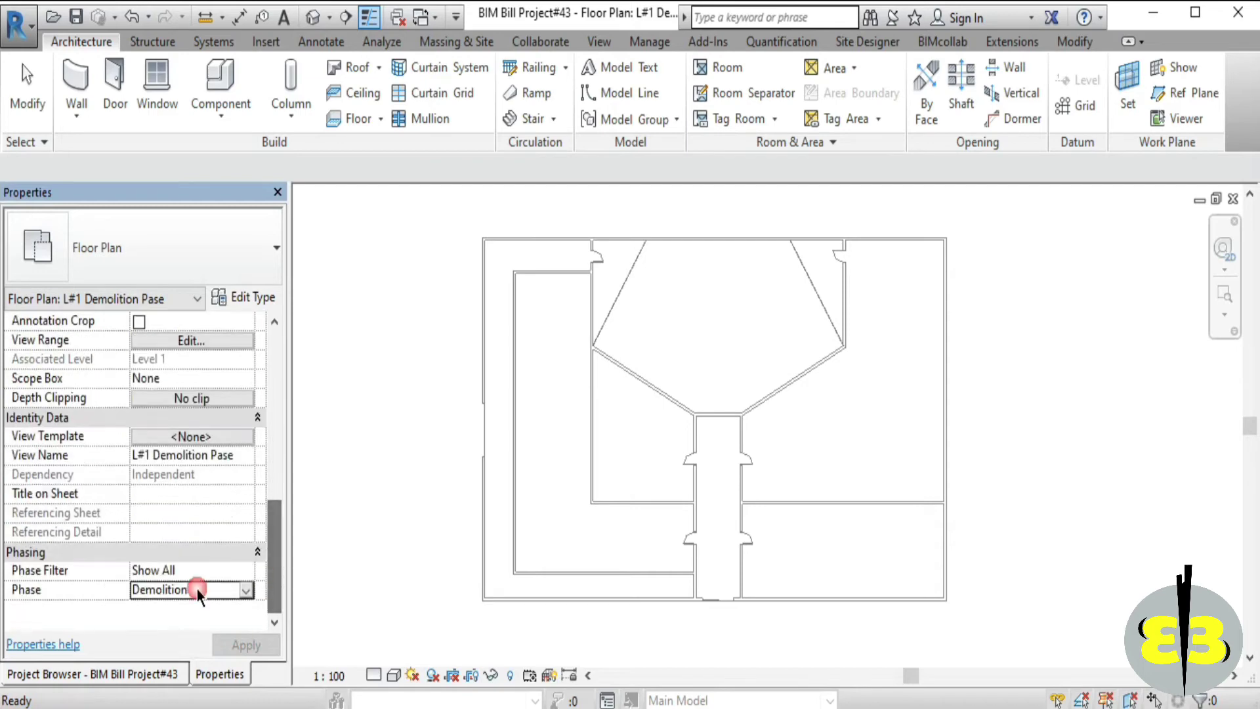
{"action": "left_click", "coordinate": [247, 590]}
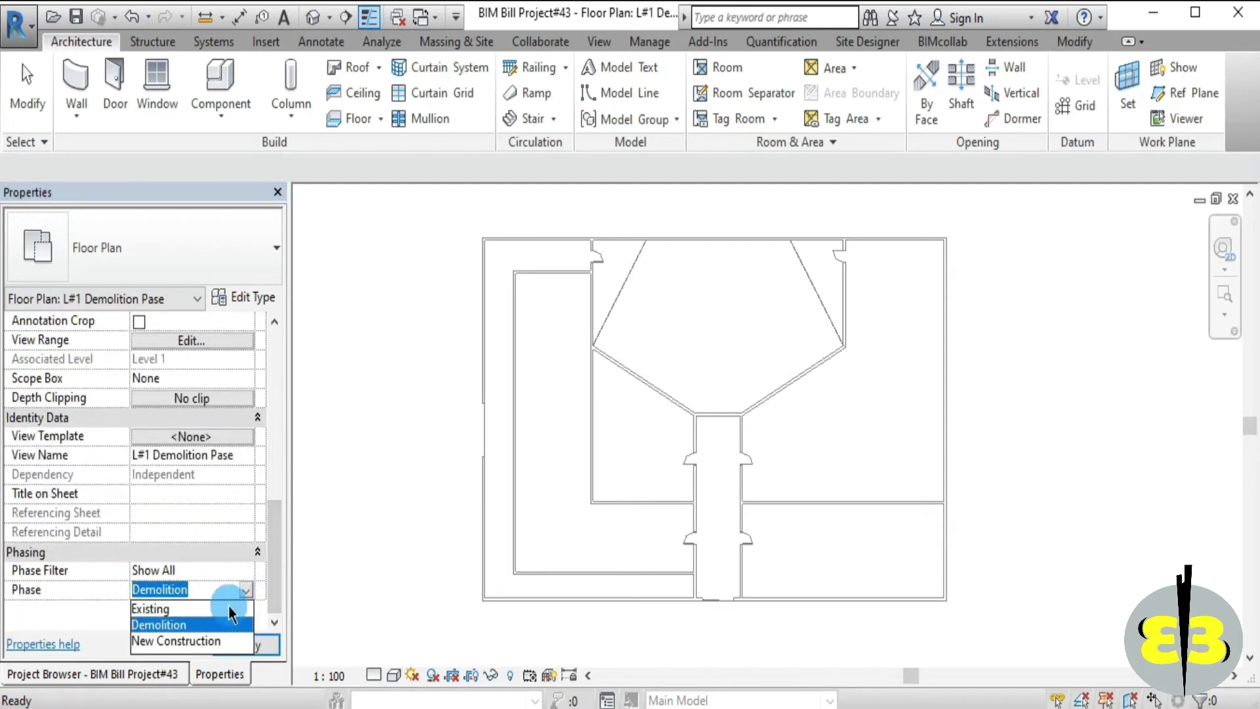
{"action": "left_click", "coordinate": [206, 625]}
{"action": "left_click", "coordinate": [266, 651]}
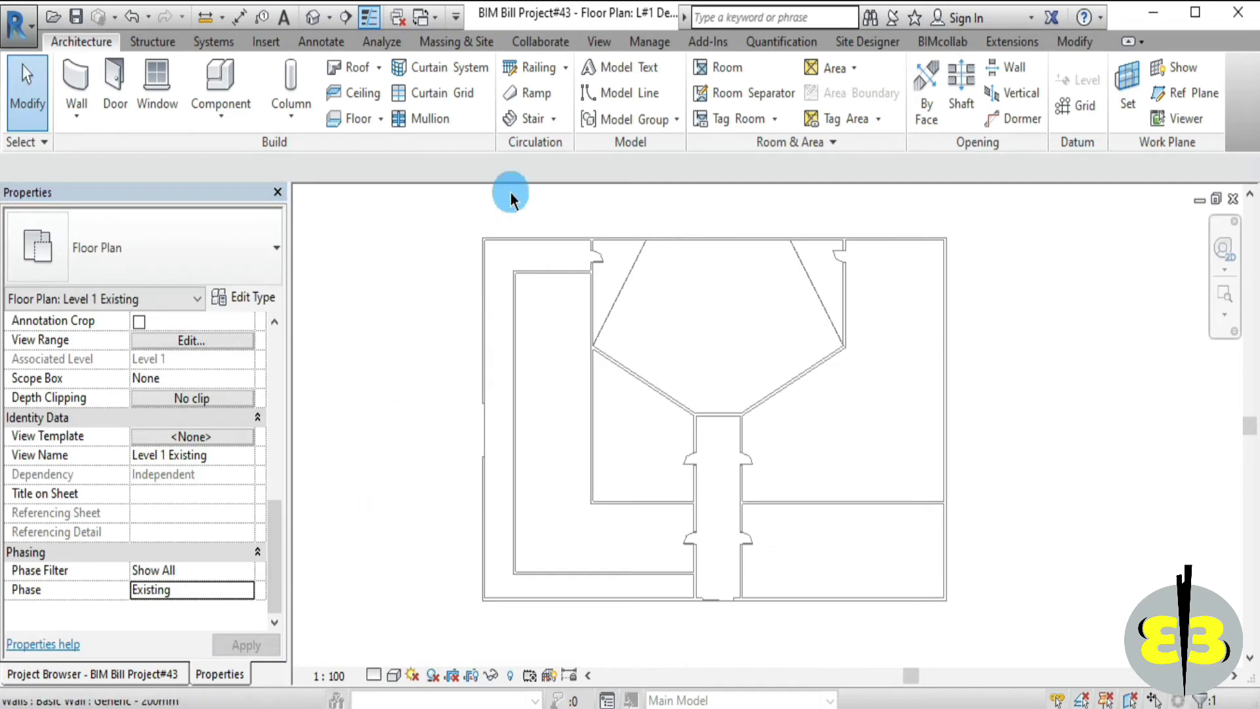
Demolish the horizontal wall right of the corridor, the upper-right vertical wall with the door, and both slanted curtain walls
{"action": "left_click", "coordinate": [1074, 41]}
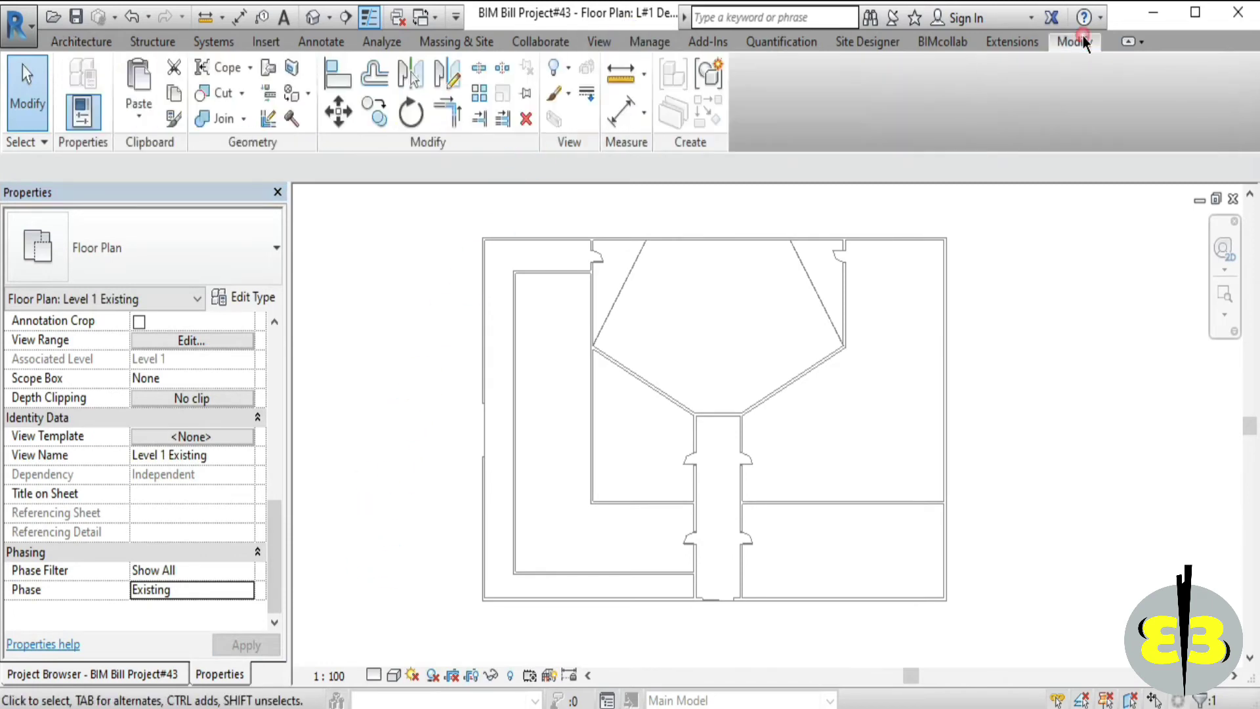
{"action": "left_click", "coordinate": [291, 119]}
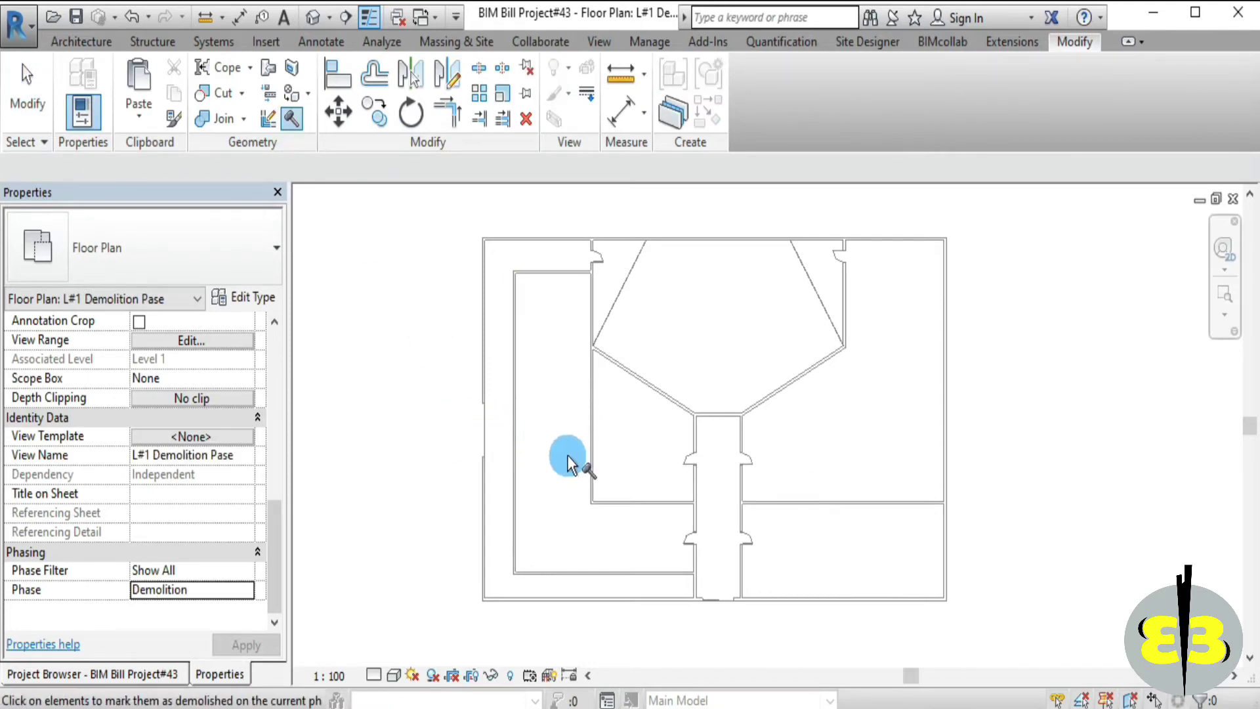
{"action": "left_click", "coordinate": [809, 503]}
{"action": "left_click", "coordinate": [845, 292]}
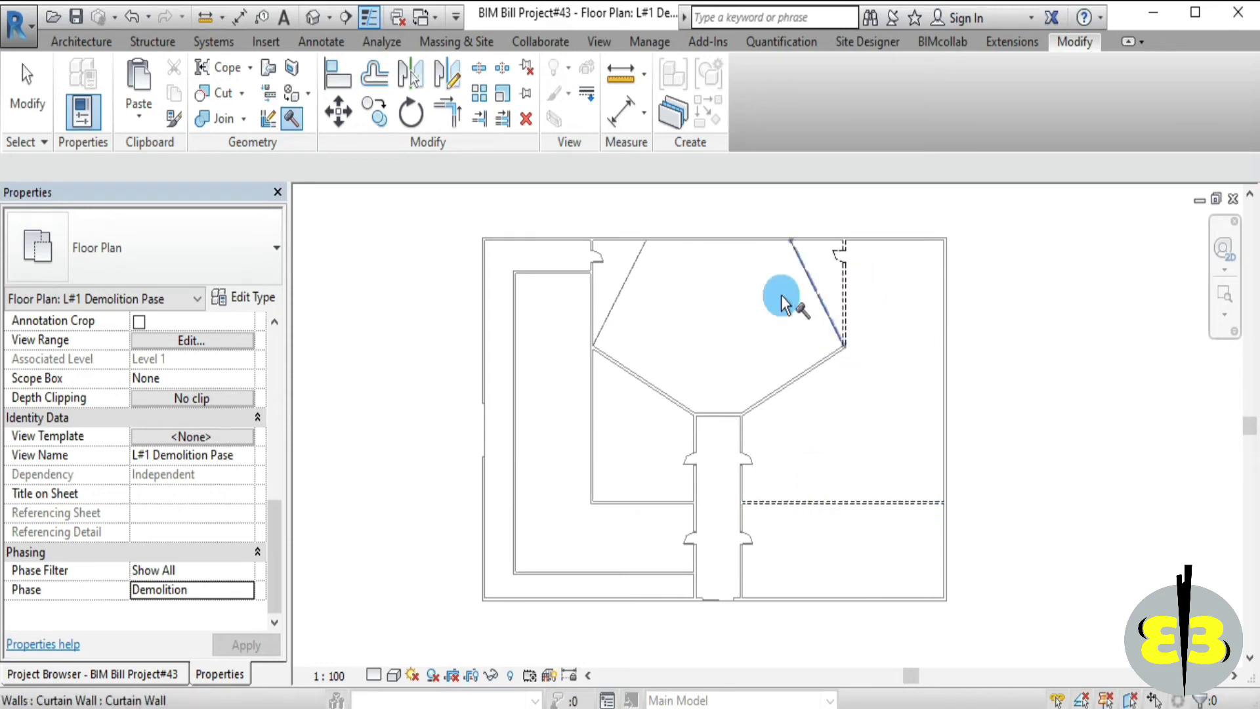
{"action": "left_click", "coordinate": [811, 283]}
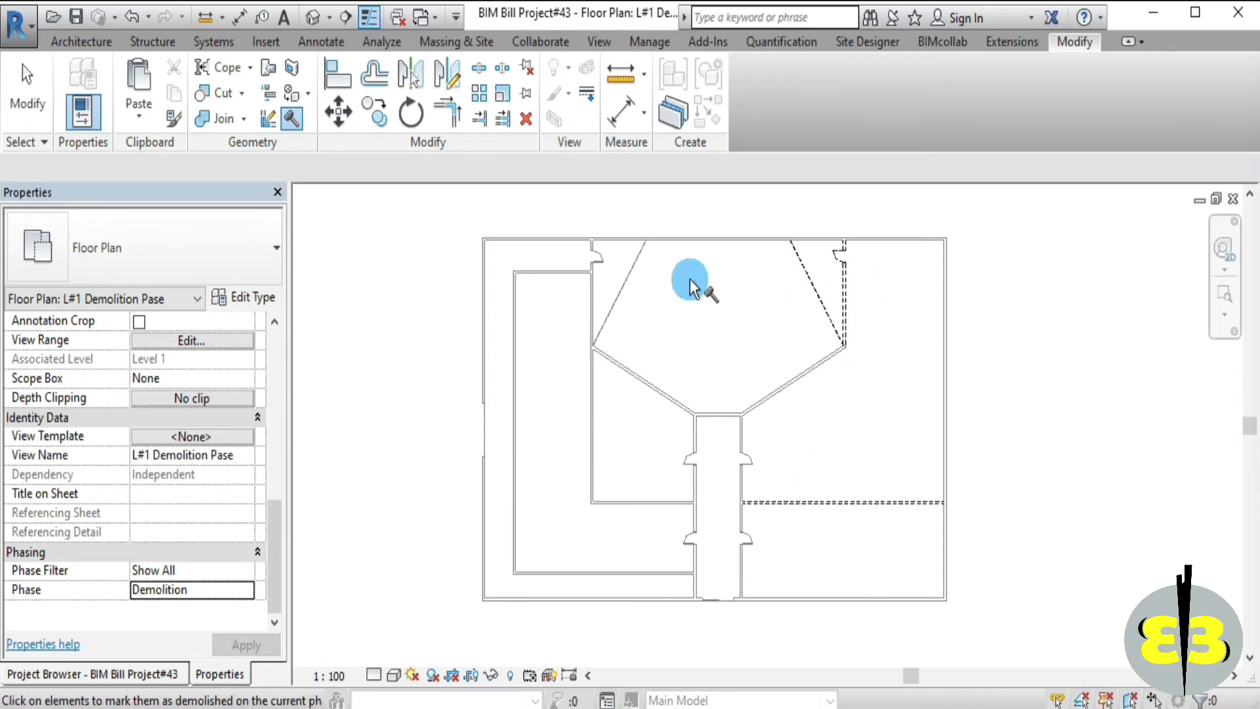
{"action": "left_click", "coordinate": [624, 282]}
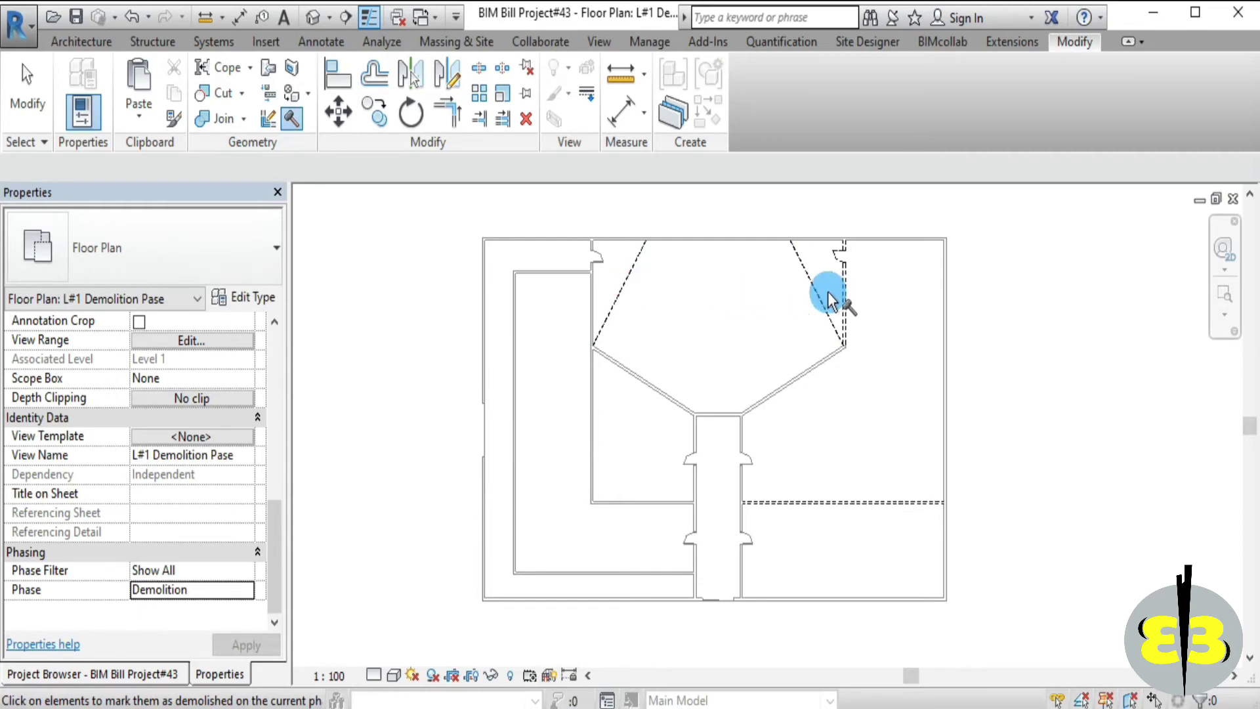
{"action": "right_click", "coordinate": [532, 312]}
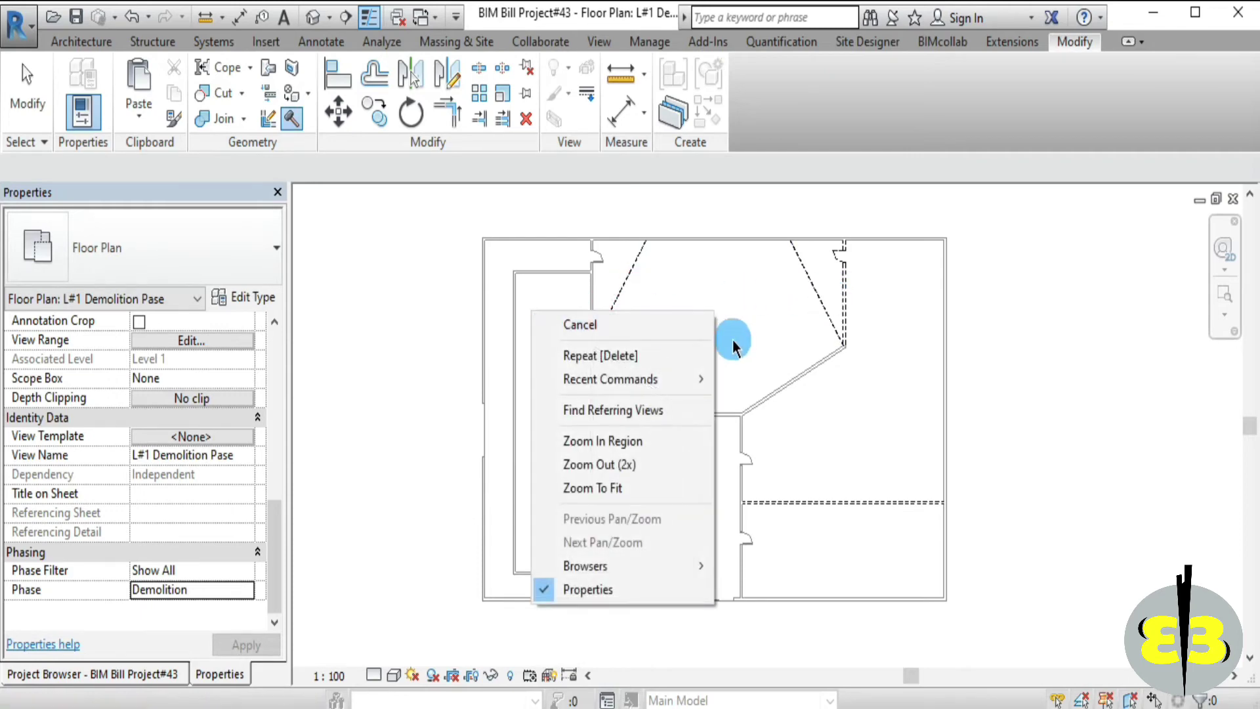
{"action": "left_click", "coordinate": [702, 325]}
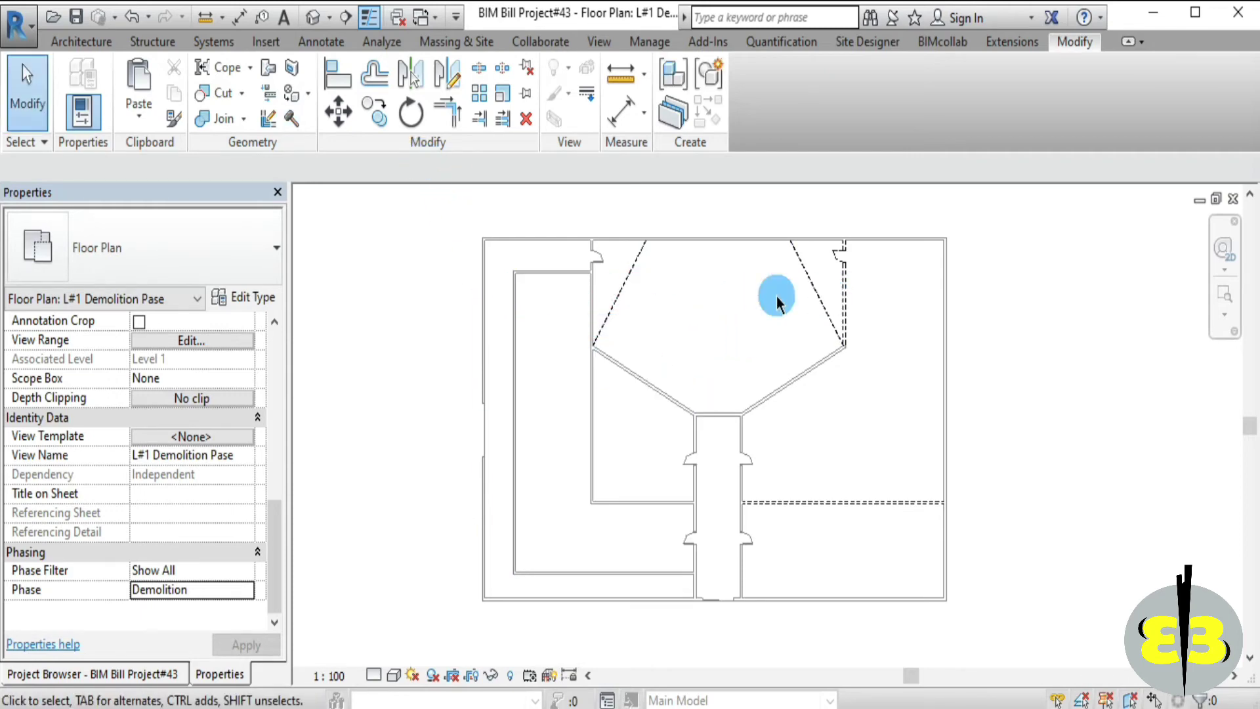
{"action": "key", "text": "d"}
{"action": "key", "text": "m"}
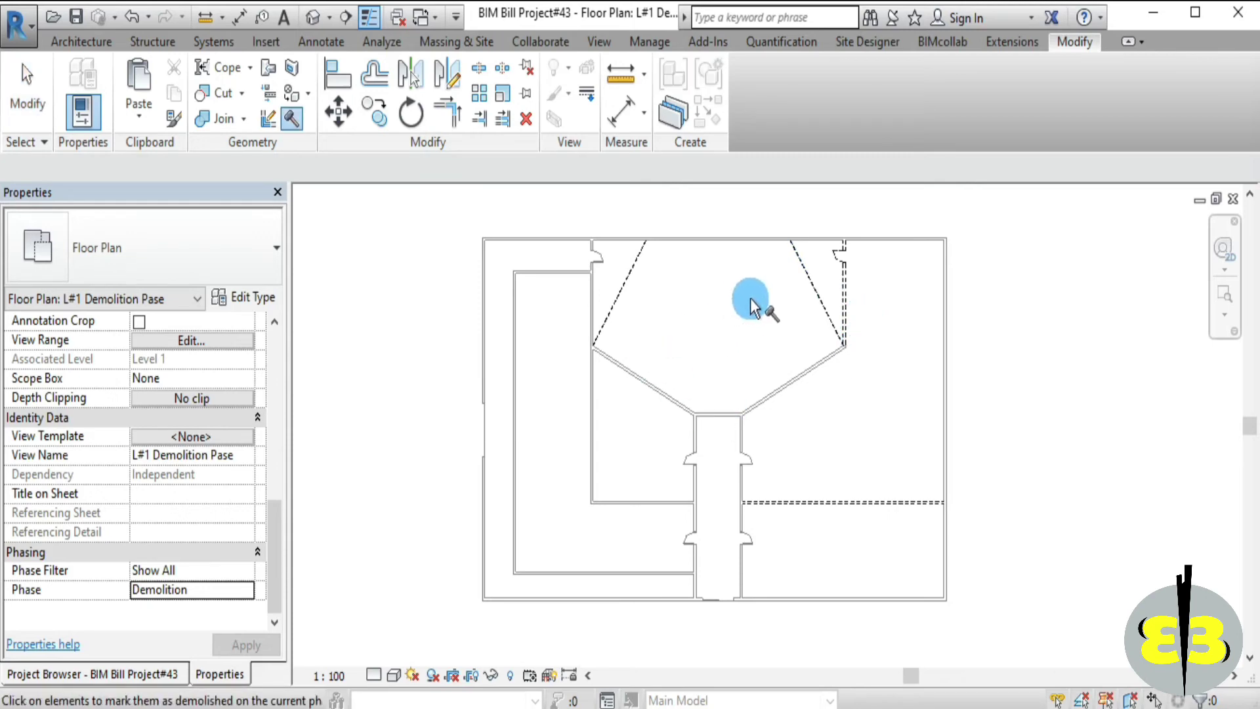
{"action": "right_click", "coordinate": [434, 332]}
{"action": "left_click", "coordinate": [459, 332]}
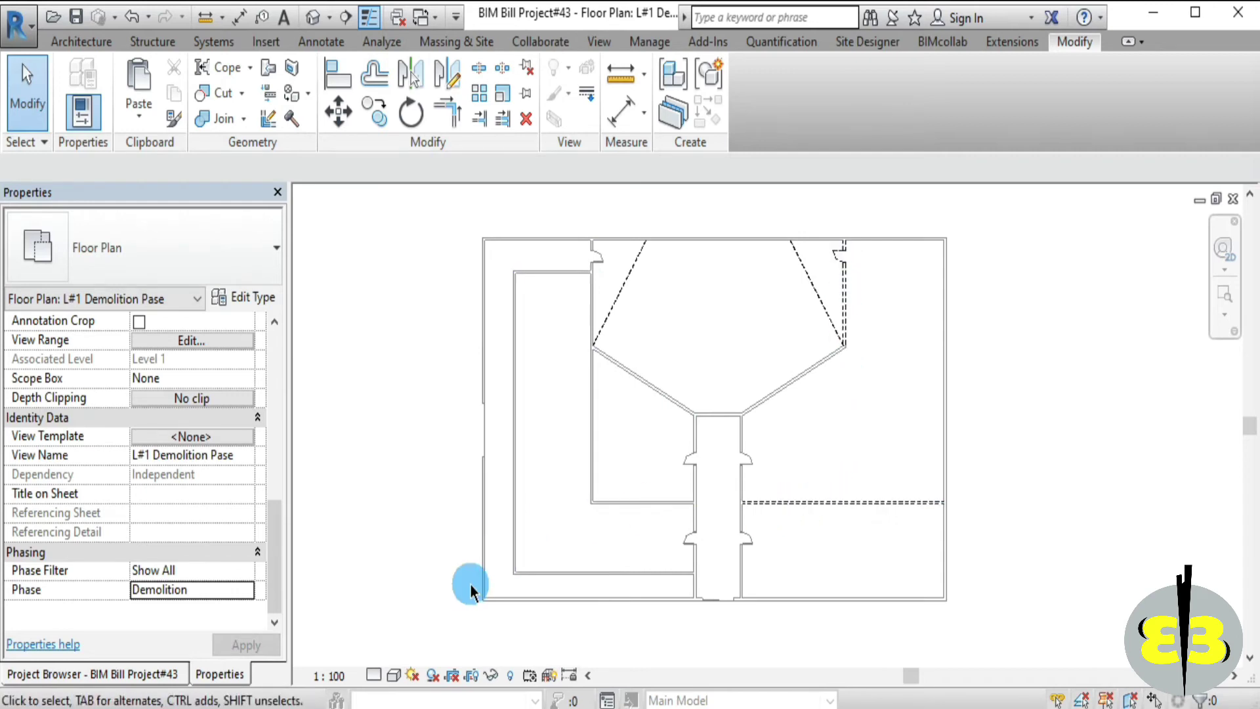
Open the L#1 New Construction floor plan and apply New Construction as its phase
{"action": "left_click", "coordinate": [164, 676]}
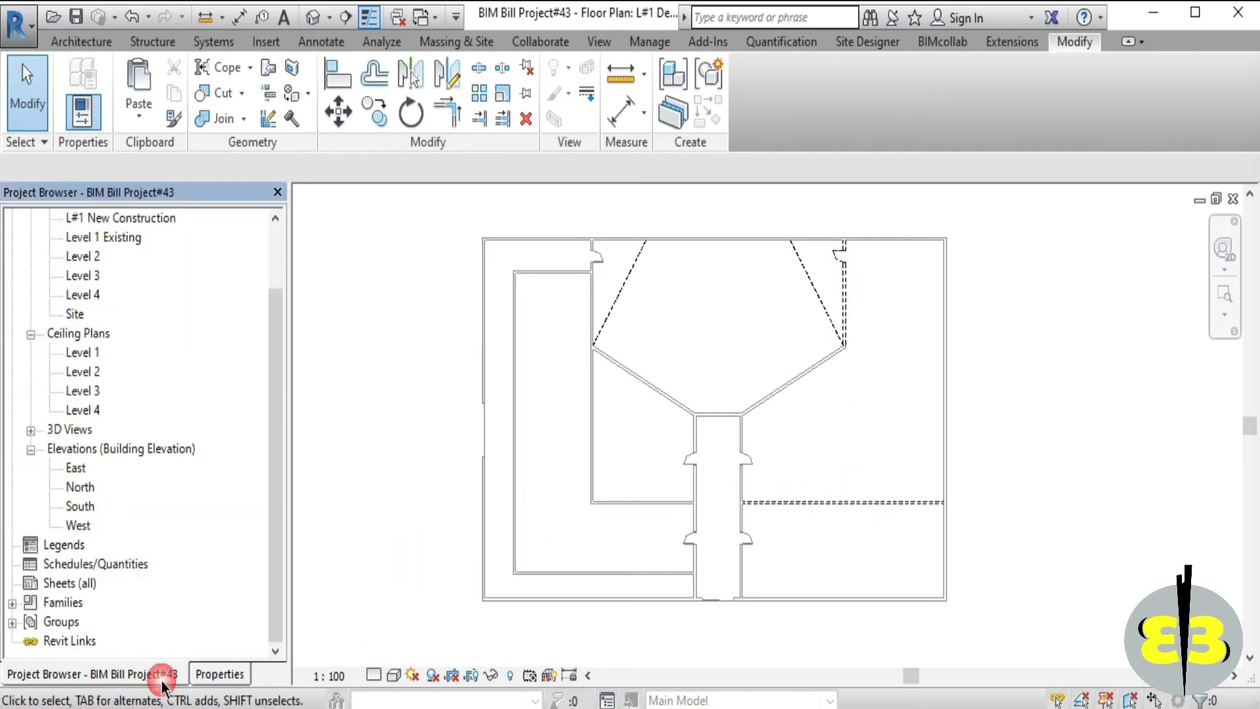
{"action": "left_click_drag", "start_coordinate": [271, 366], "coordinate": [276, 292]}
{"action": "left_click", "coordinate": [136, 296]}
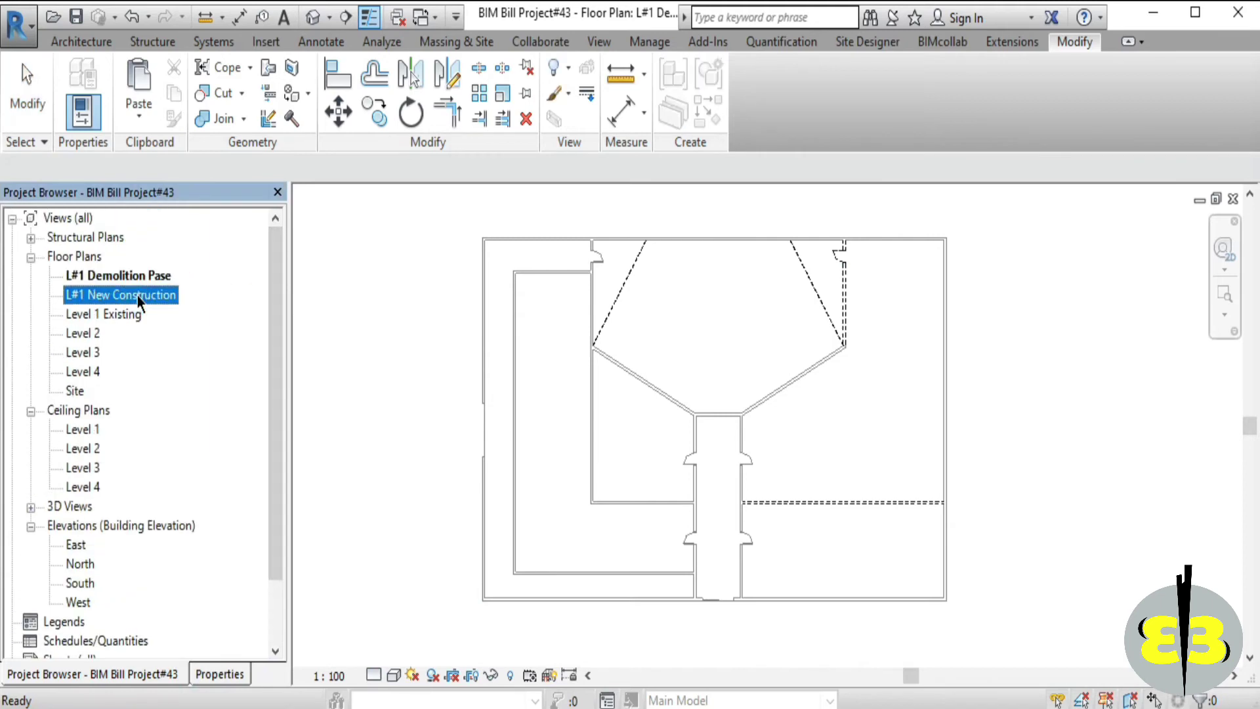
{"action": "double_click", "coordinate": [137, 295]}
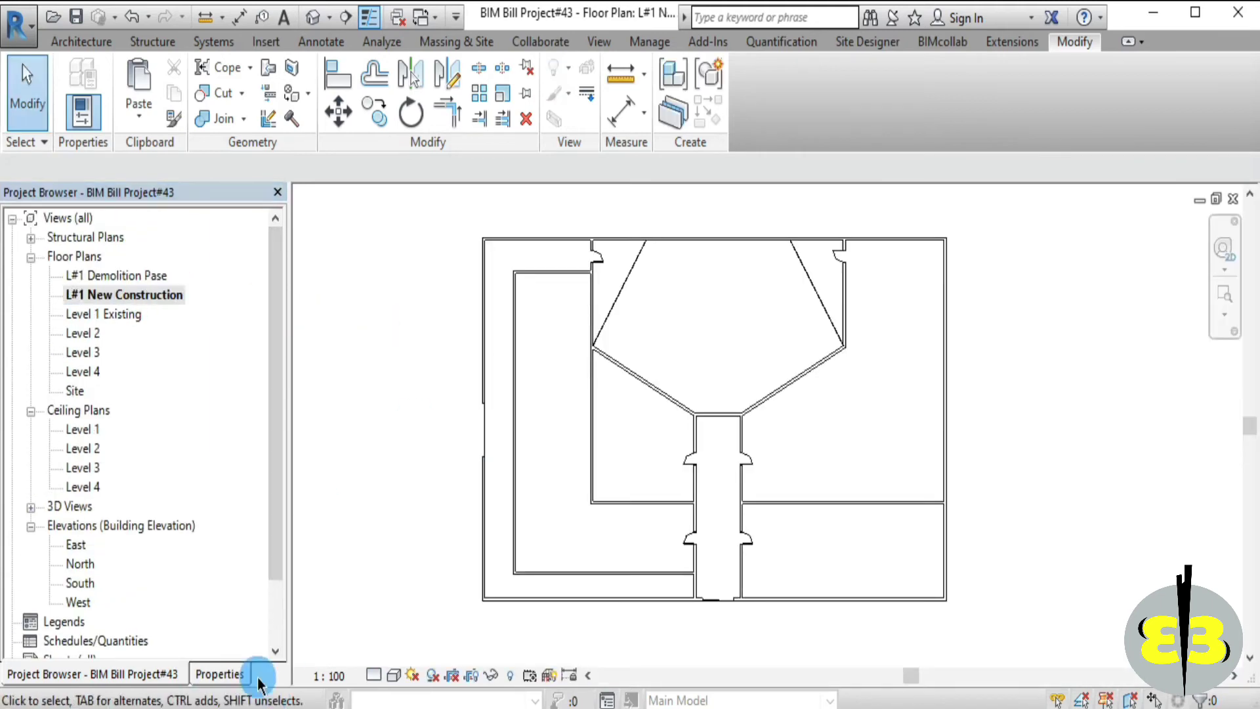
{"action": "left_click_drag", "start_coordinate": [275, 408], "coordinate": [227, 634]}
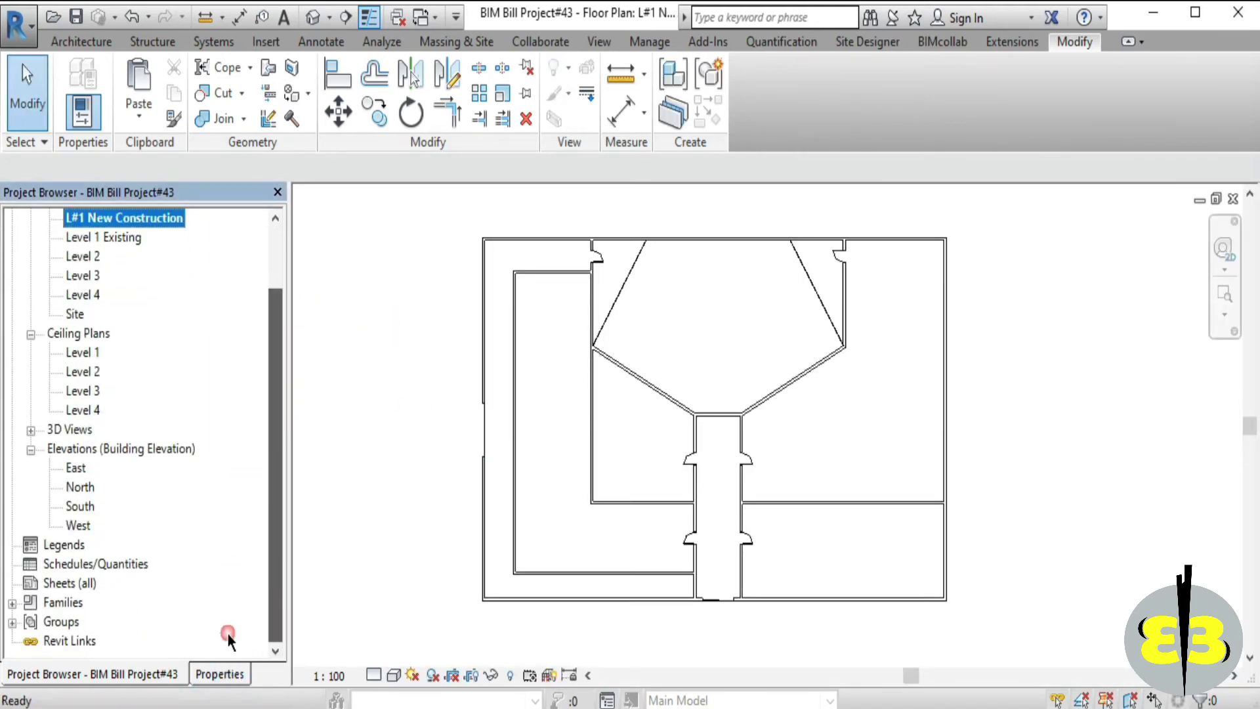
{"action": "left_click", "coordinate": [238, 674]}
{"action": "left_click", "coordinate": [254, 585]}
{"action": "left_click", "coordinate": [252, 587]}
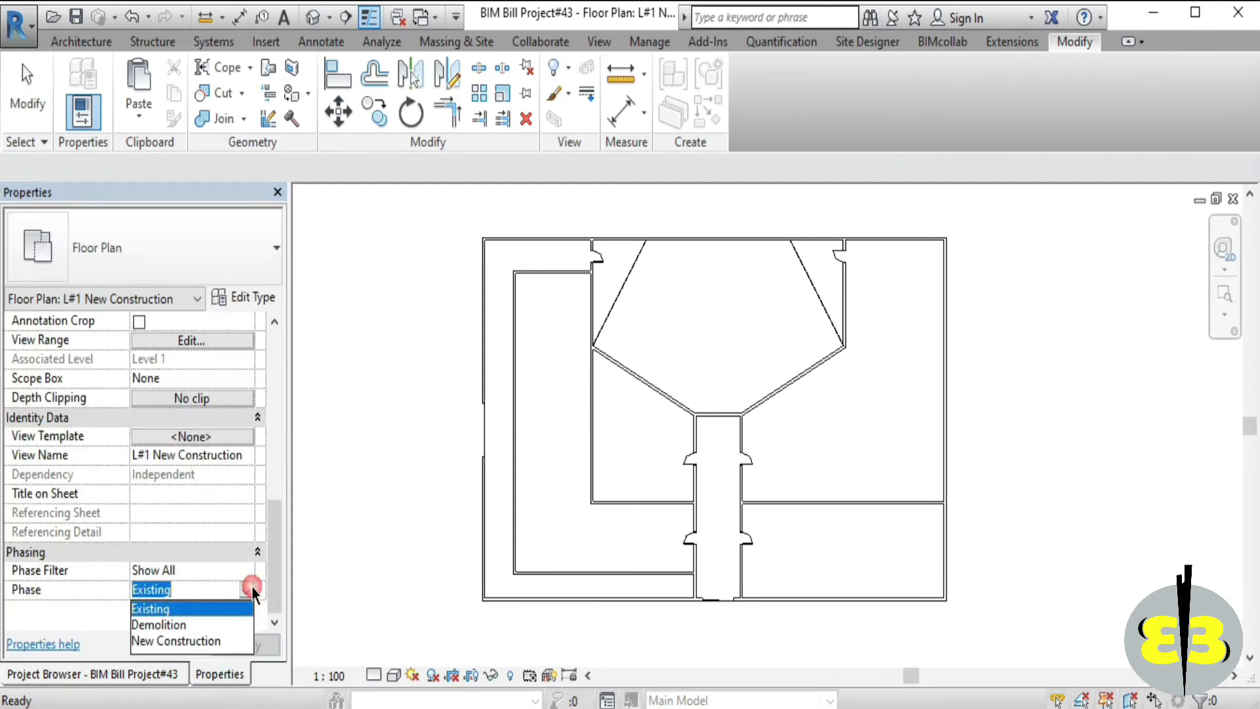
{"action": "left_click", "coordinate": [209, 639]}
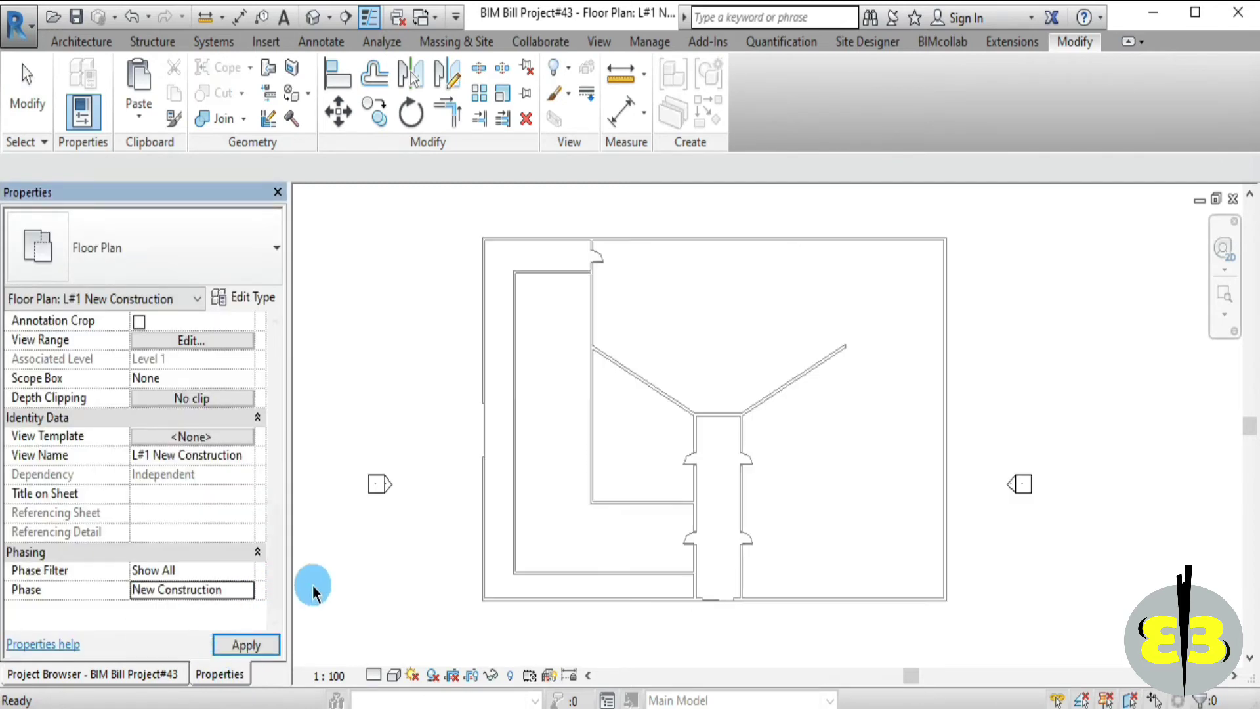
{"action": "left_click", "coordinate": [257, 643]}
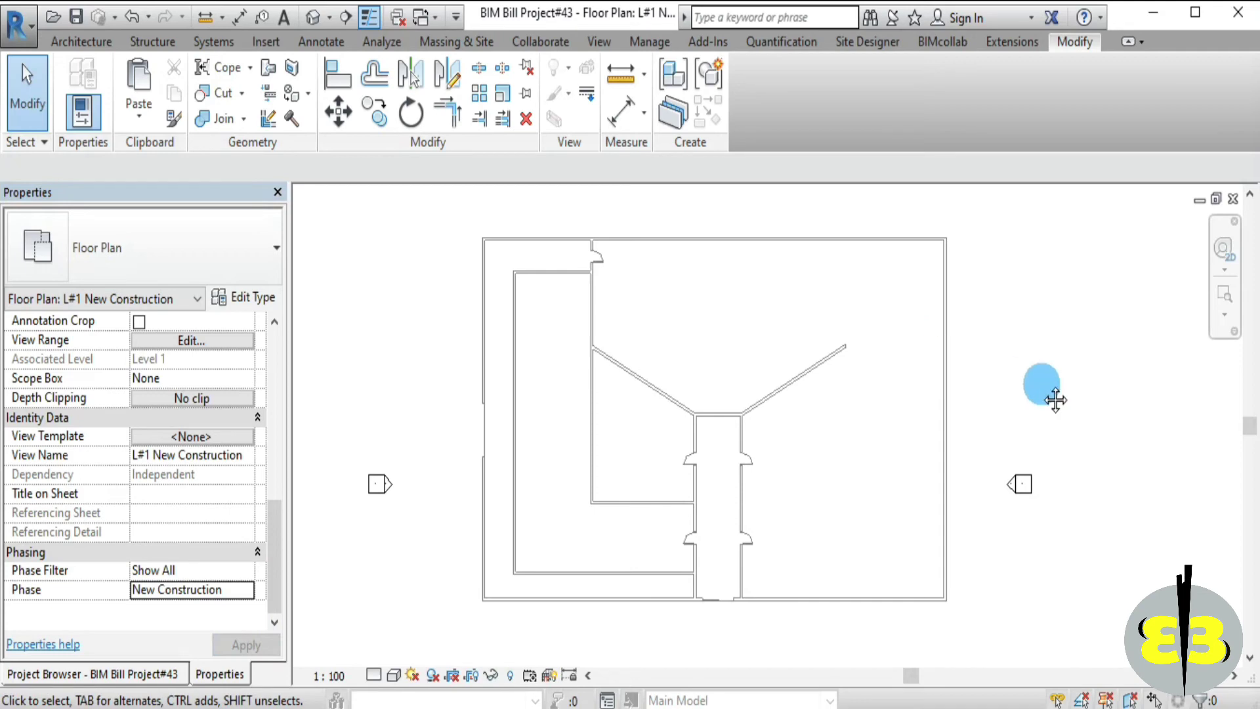
{"action": "middle_click_drag", "start_coordinate": [1056, 399], "coordinate": [1017, 394]}
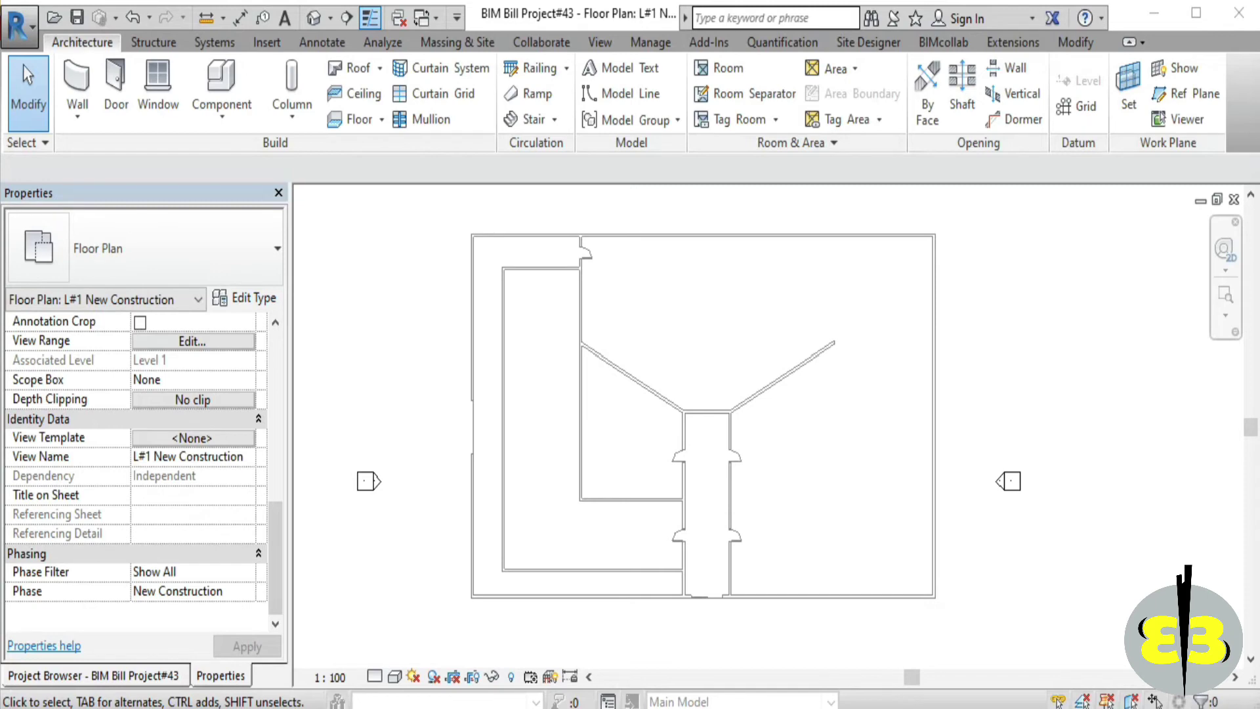
Open the project phasing settings and insert three additional phases after Existing
{"action": "left_click", "coordinate": [646, 42]}
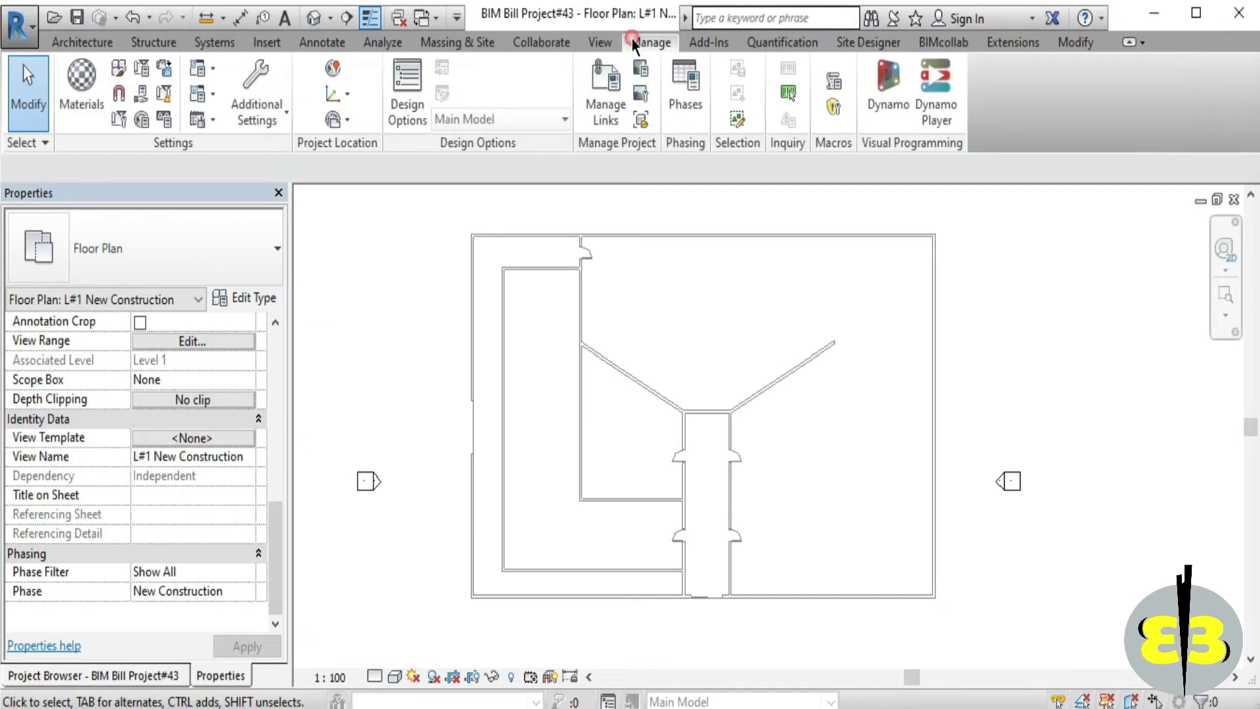
{"action": "left_click", "coordinate": [669, 119]}
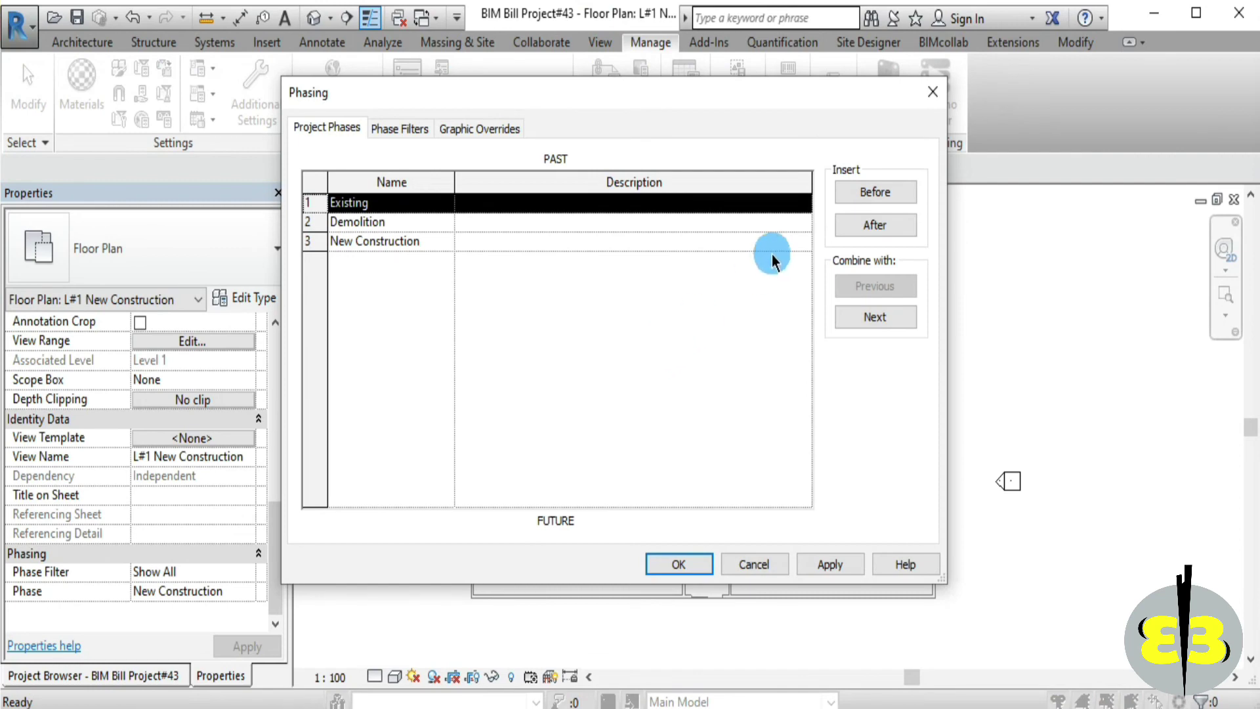
{"action": "left_click", "coordinate": [899, 226]}
{"action": "left_click", "coordinate": [899, 225]}
{"action": "left_click", "coordinate": [899, 225]}
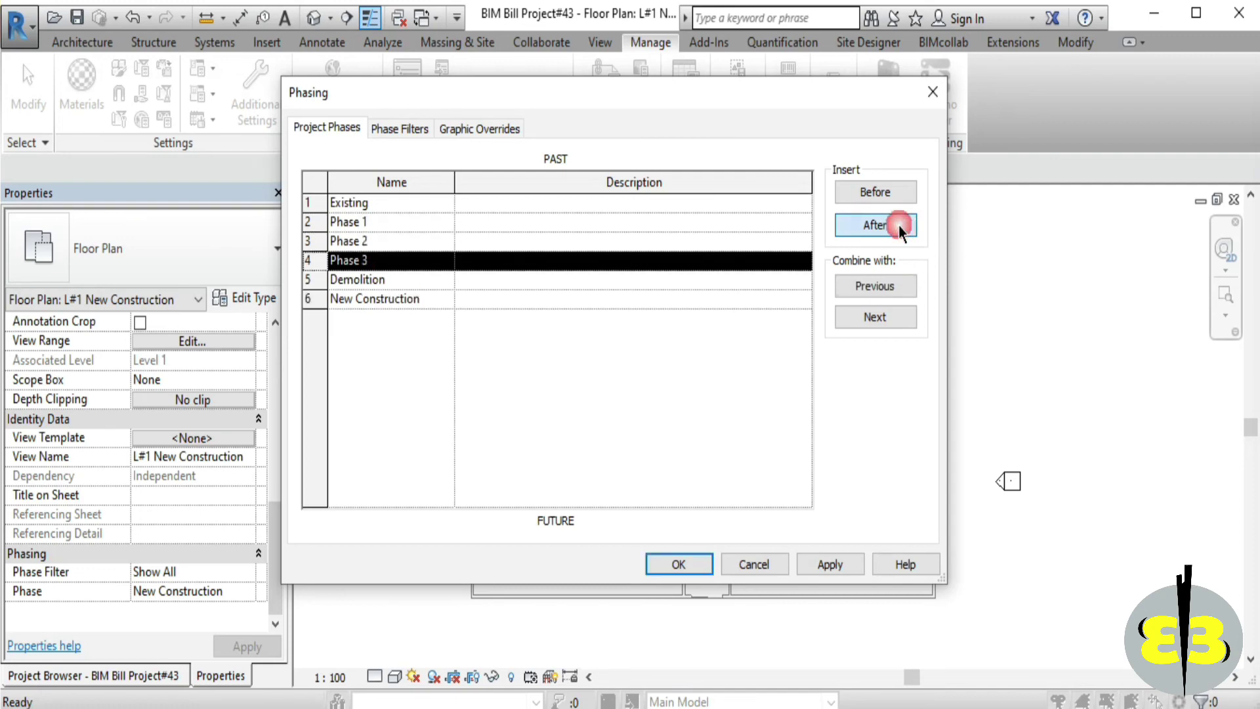
Insert three more project phases after Phase 3, ahead of Demolition
{"action": "left_click", "coordinate": [856, 227]}
{"action": "left_click", "coordinate": [856, 227]}
{"action": "left_click", "coordinate": [856, 227]}
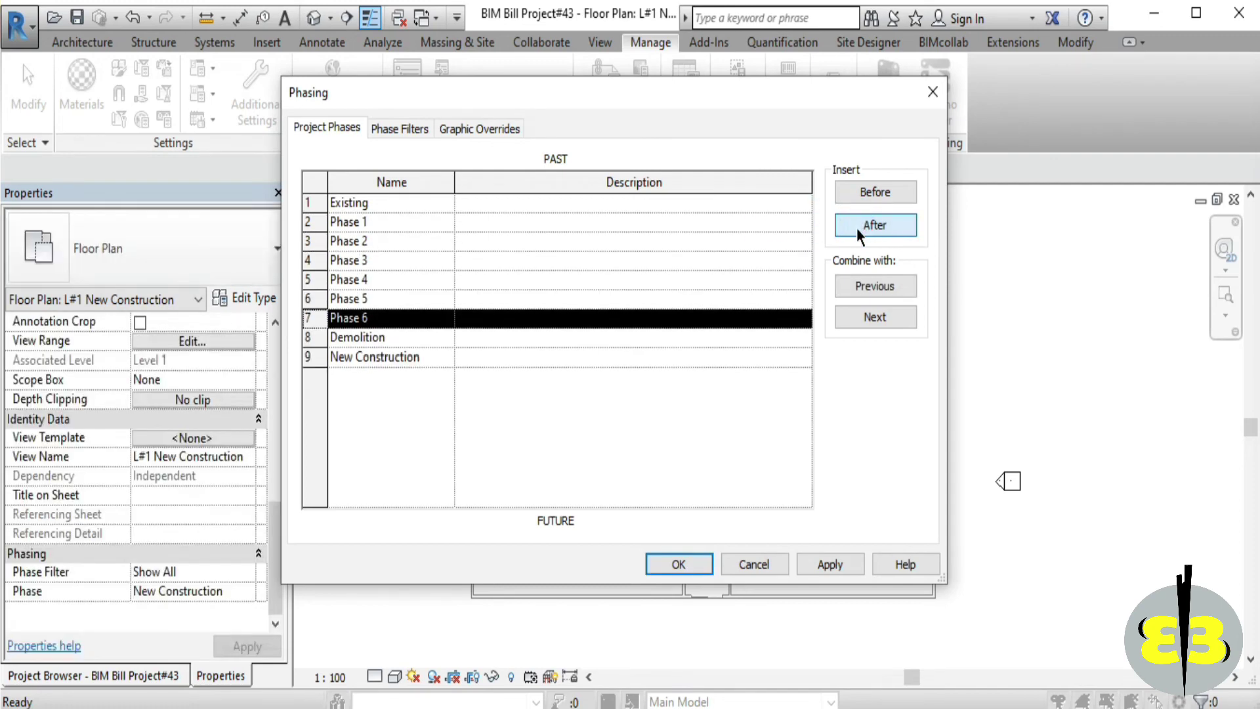
Rename Phase 1 through Phase 4 as JULY, Aug, Sep and Oct, and apply the phasing changes
{"action": "left_click", "coordinate": [413, 225]}
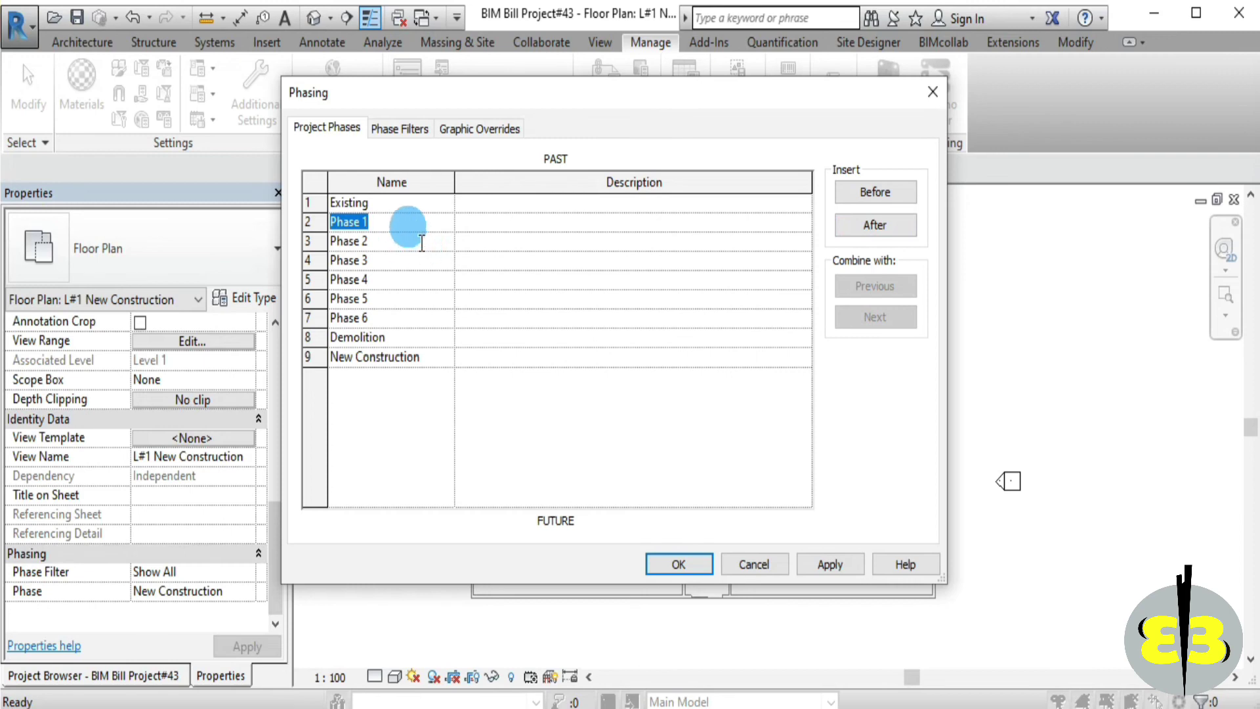
{"action": "type", "text": "JULY"}
{"action": "left_click", "coordinate": [406, 244]}
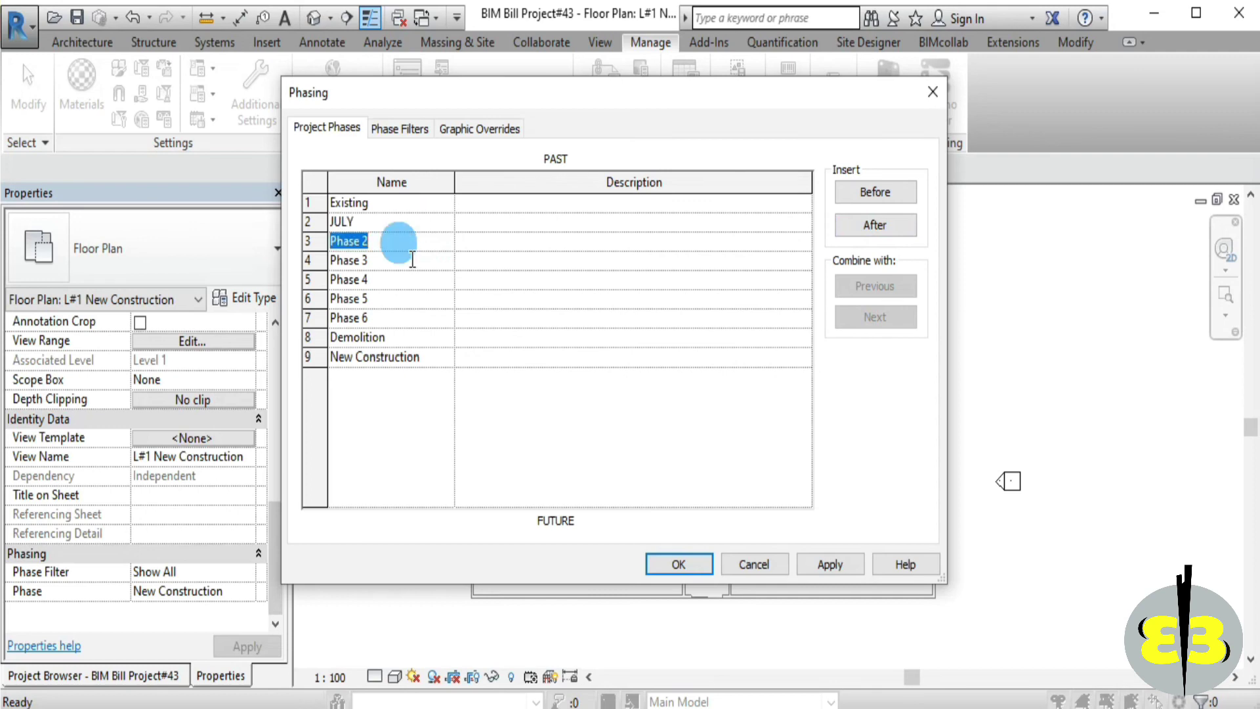
{"action": "type", "text": "Aug"}
{"action": "left_click", "coordinate": [410, 260]}
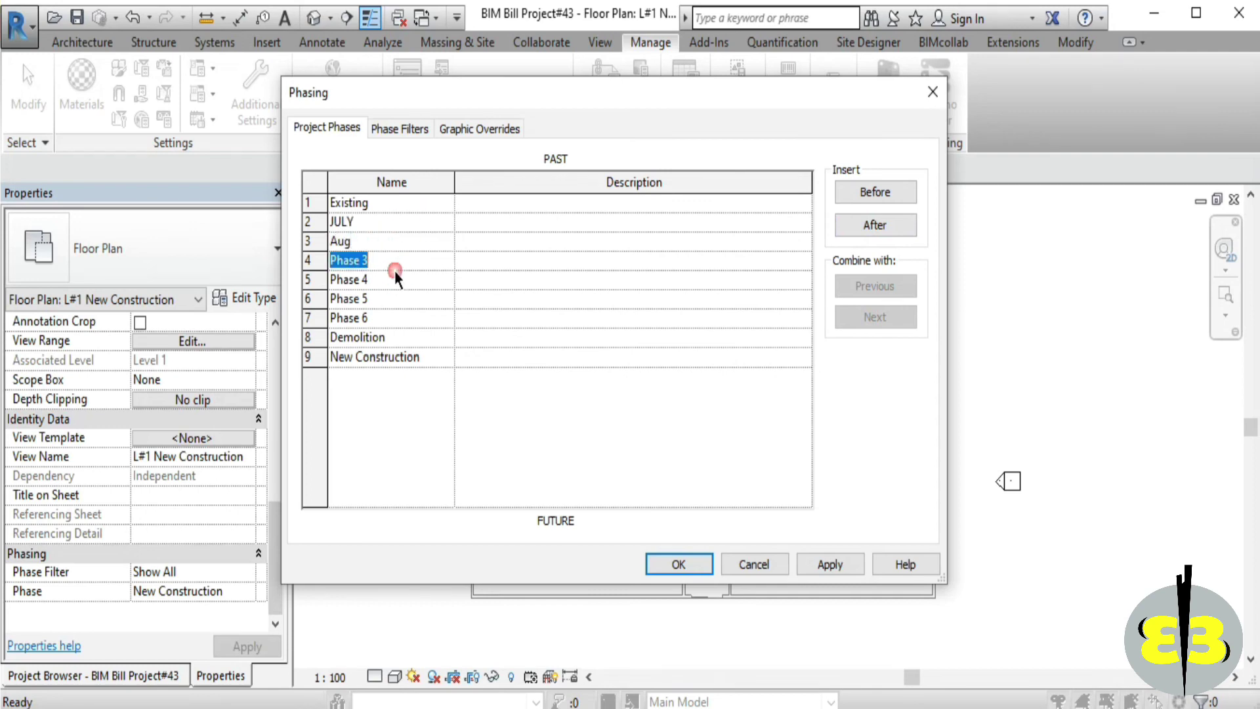
{"action": "type", "text": "Sep"}
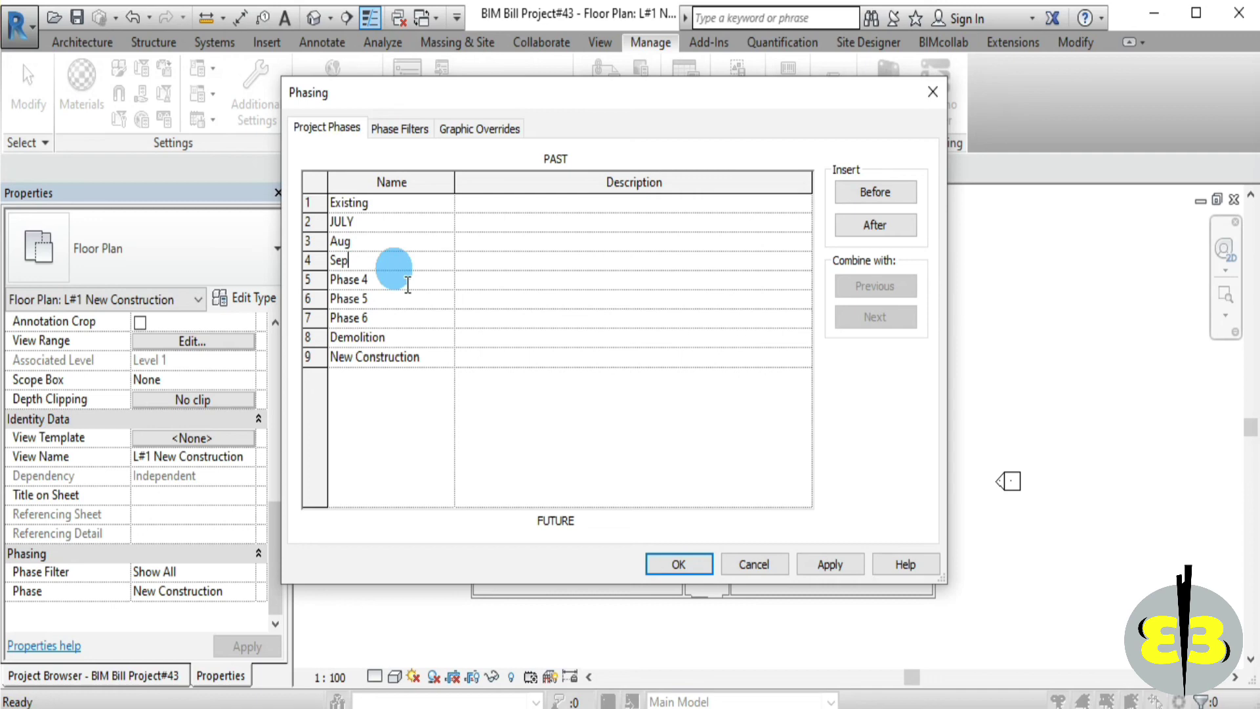
{"action": "left_click", "coordinate": [368, 280]}
{"action": "type", "text": "O"}
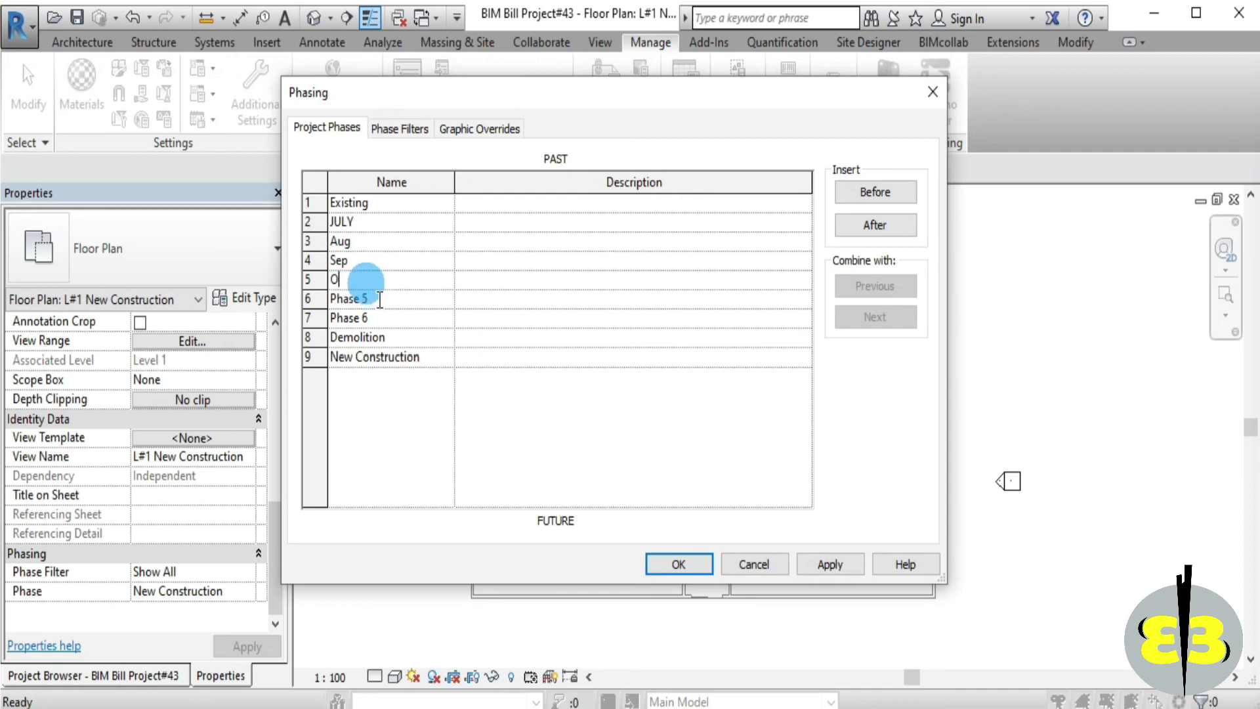
{"action": "type", "text": "ct"}
{"action": "left_click", "coordinate": [384, 379]}
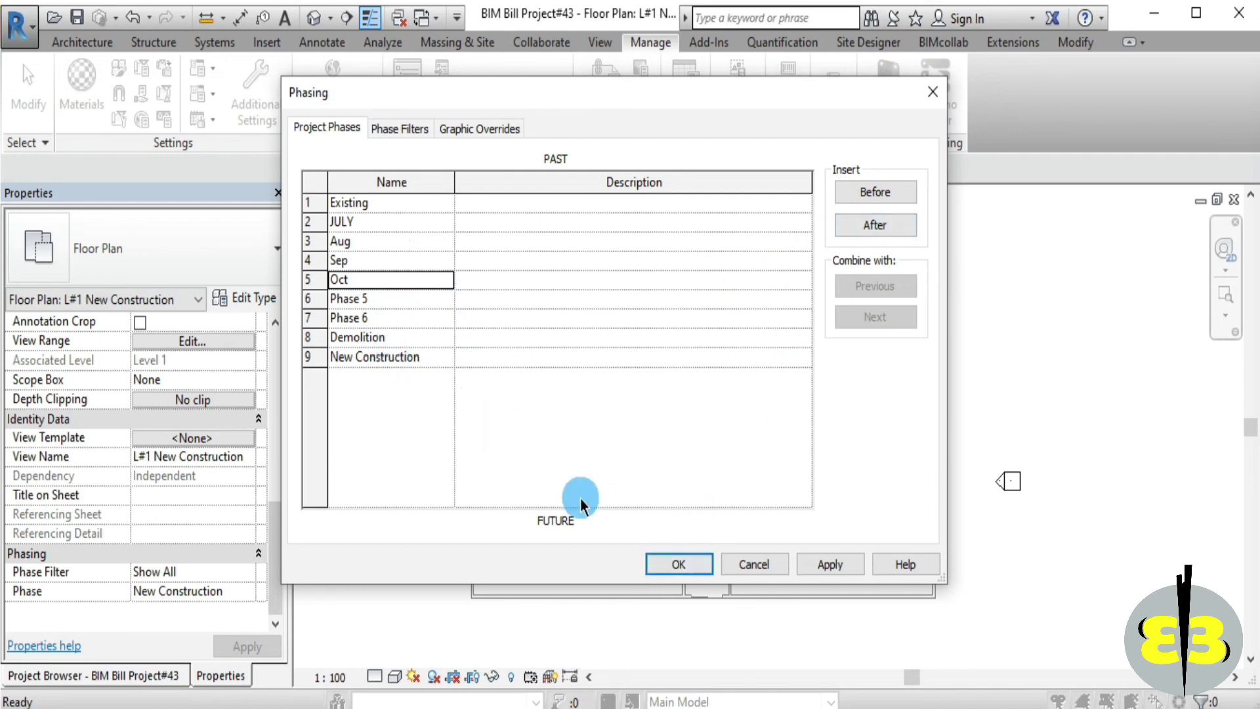
{"action": "left_click", "coordinate": [817, 572]}
{"action": "left_click", "coordinate": [679, 565]}
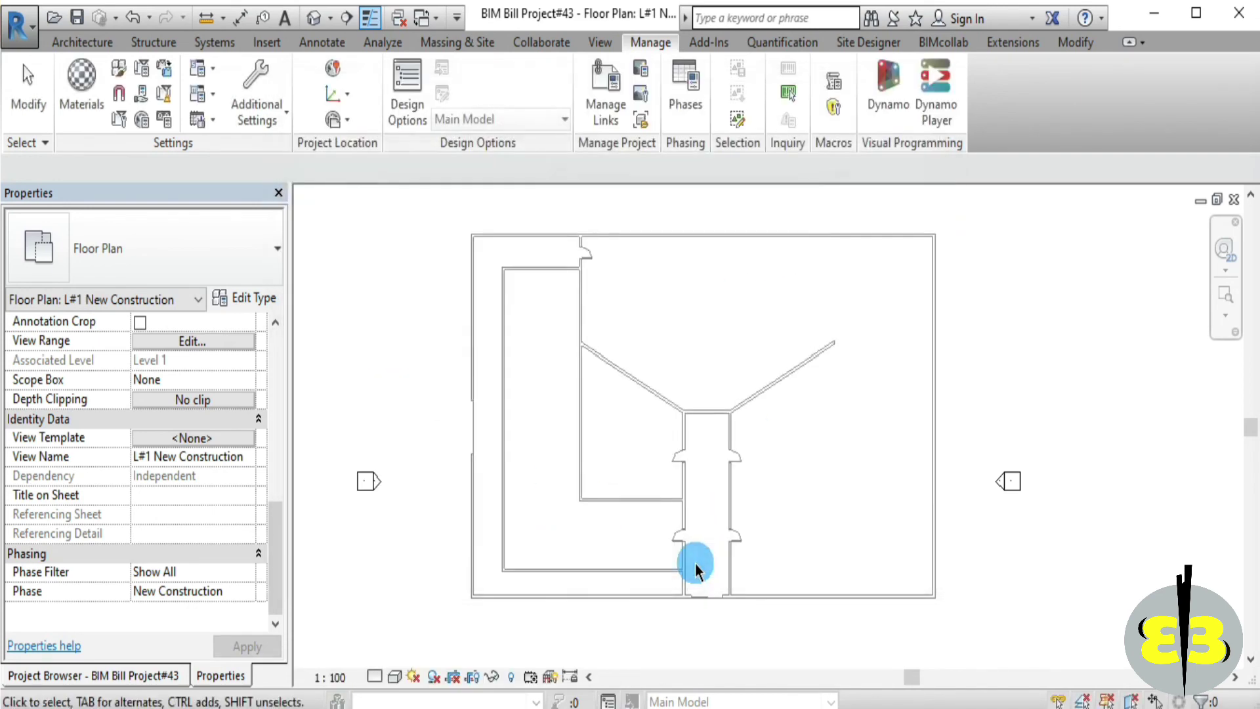
Examine the Level 1 floor plan views and the view options of Level 1 Existing, and review the project phases list
{"action": "left_click", "coordinate": [163, 675]}
{"action": "scroll", "coordinate": [145, 328], "scroll_direction": "up", "scroll_amount": 2}
{"action": "left_click", "coordinate": [144, 296]}
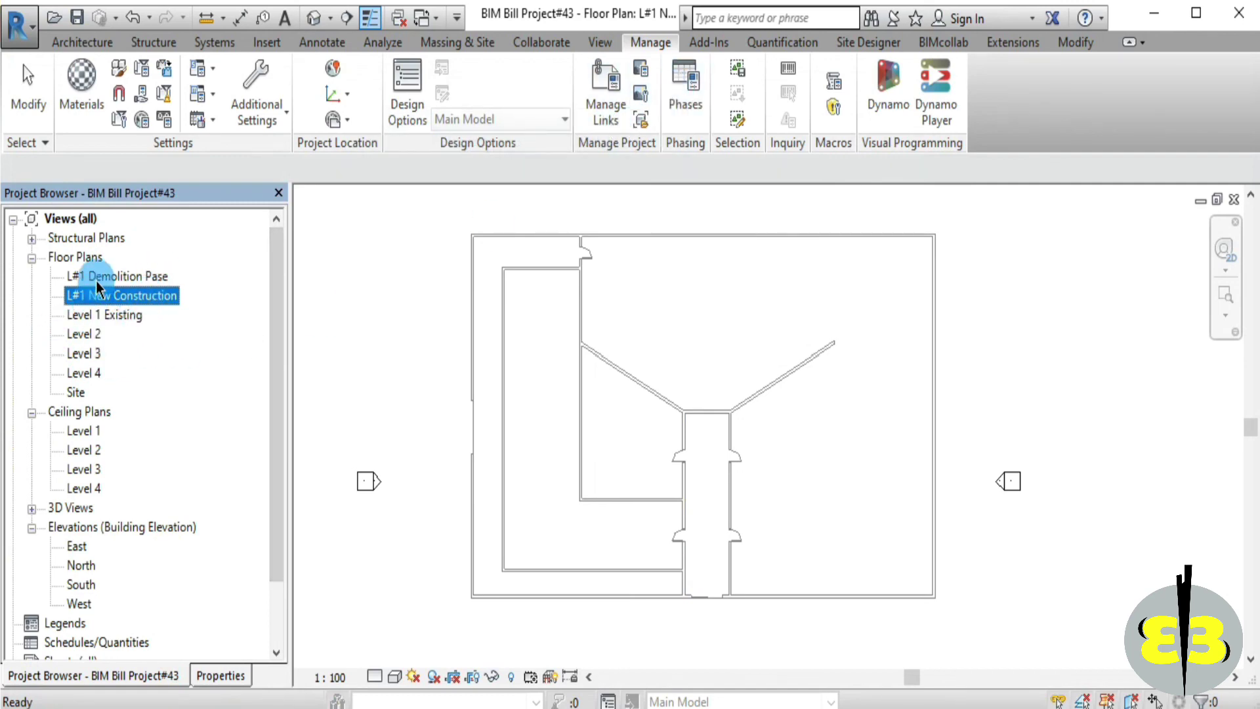
{"action": "right_click", "coordinate": [105, 315]}
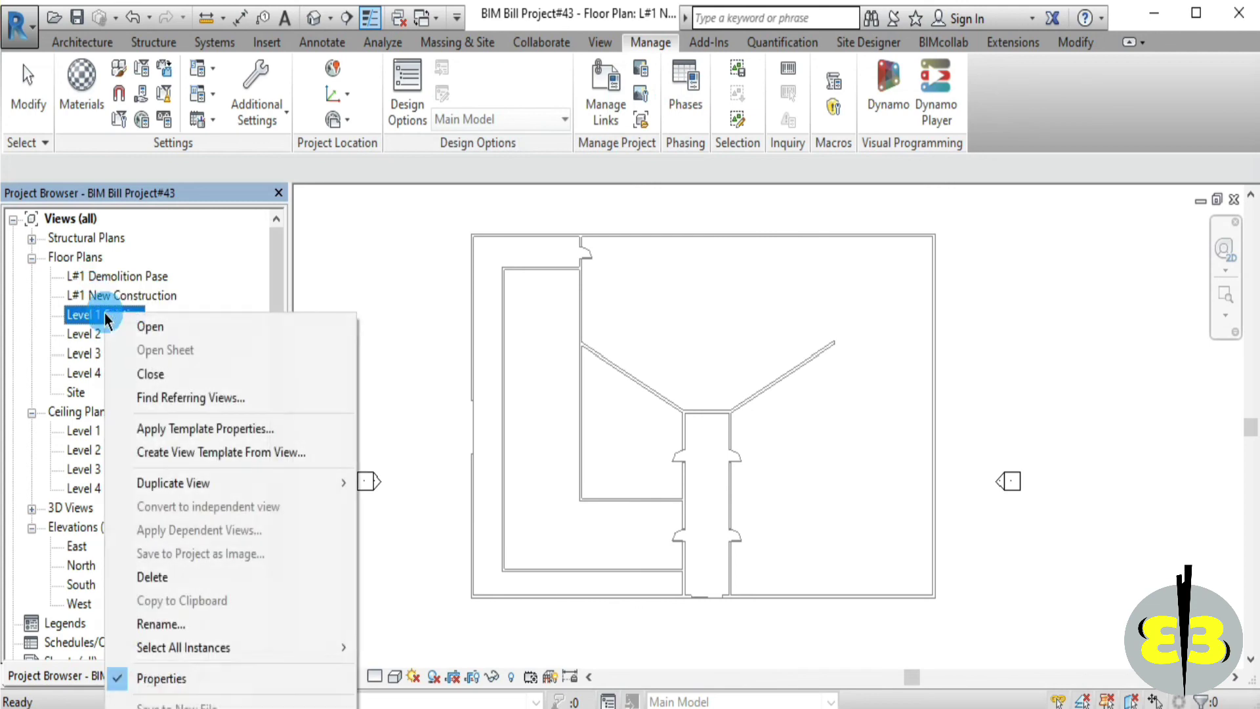
{"action": "left_click", "coordinate": [430, 458]}
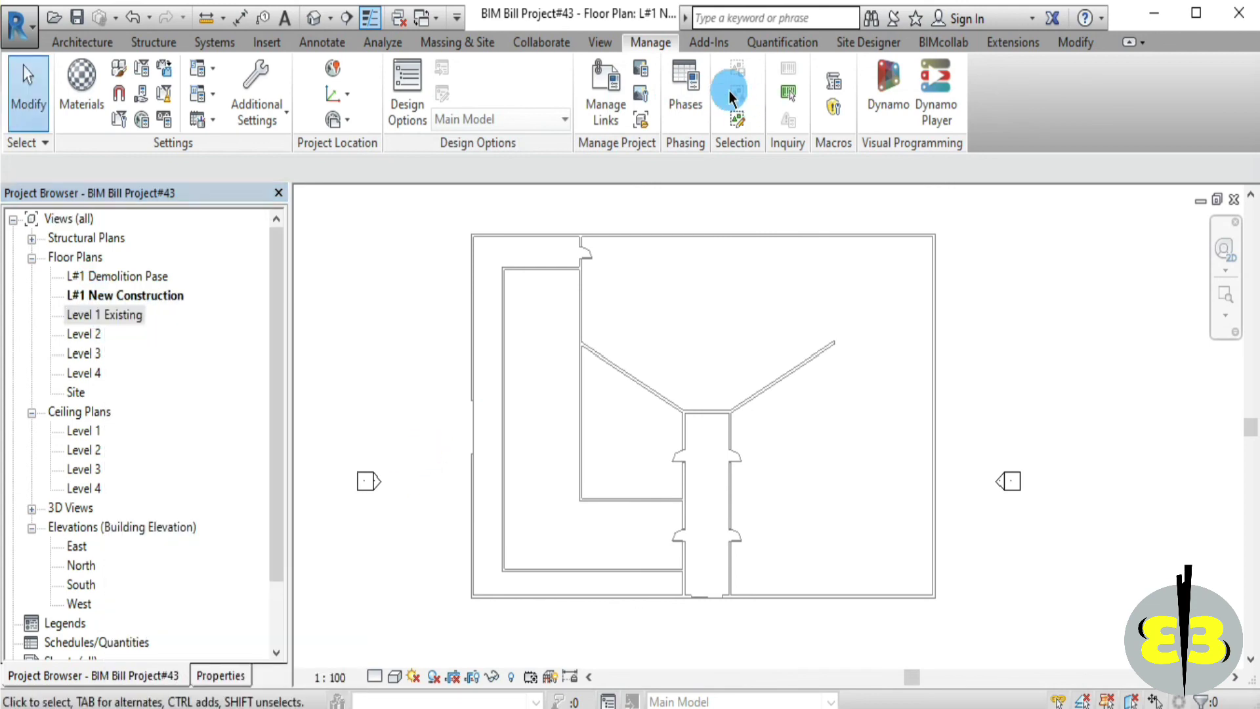
{"action": "left_click", "coordinate": [685, 90]}
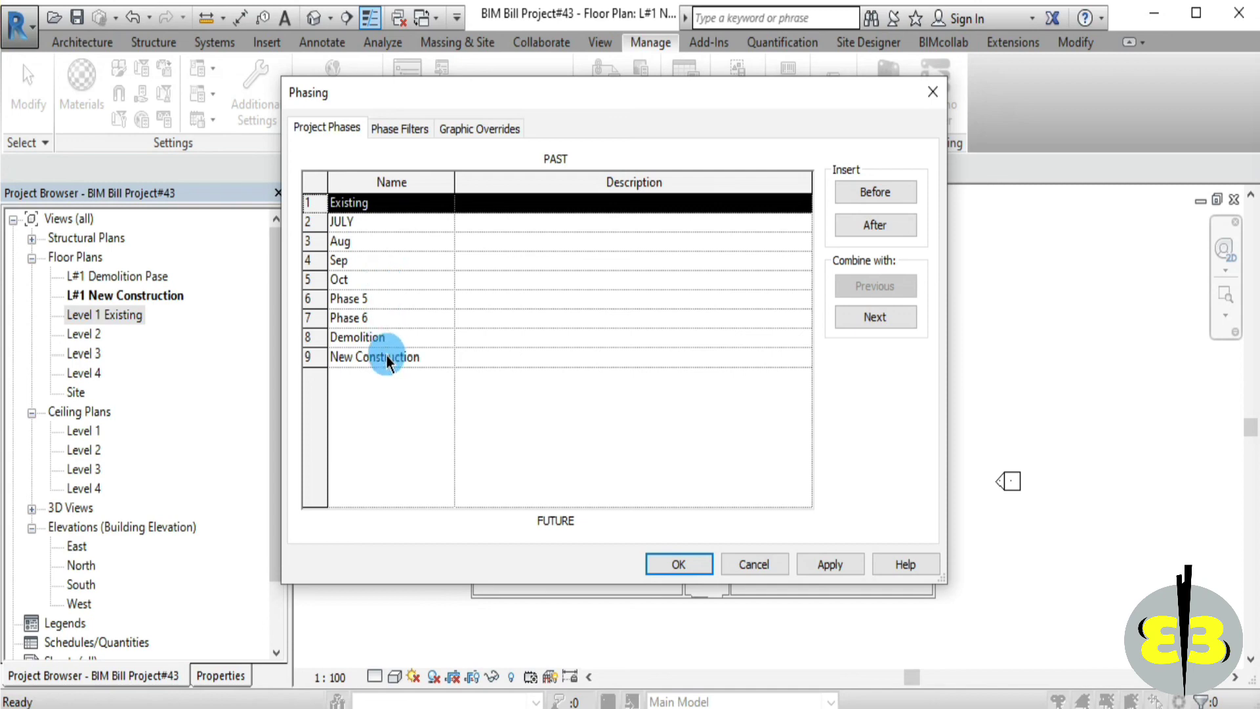
{"action": "left_click", "coordinate": [678, 564]}
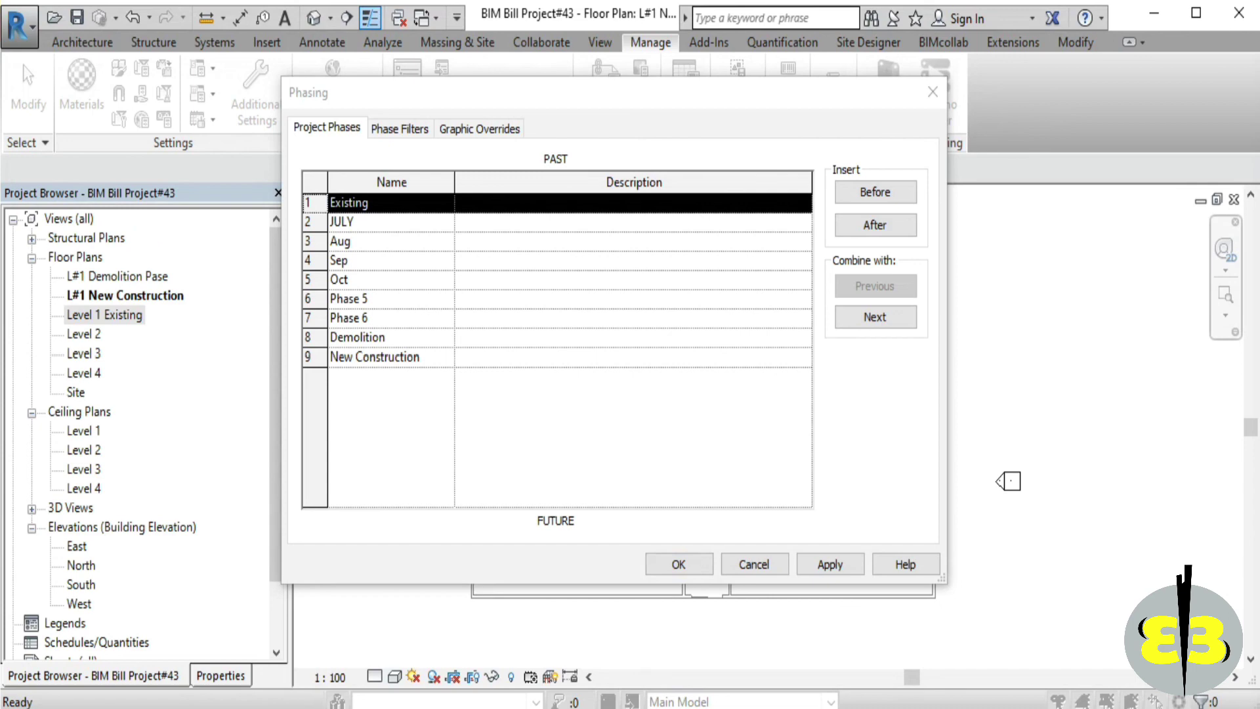